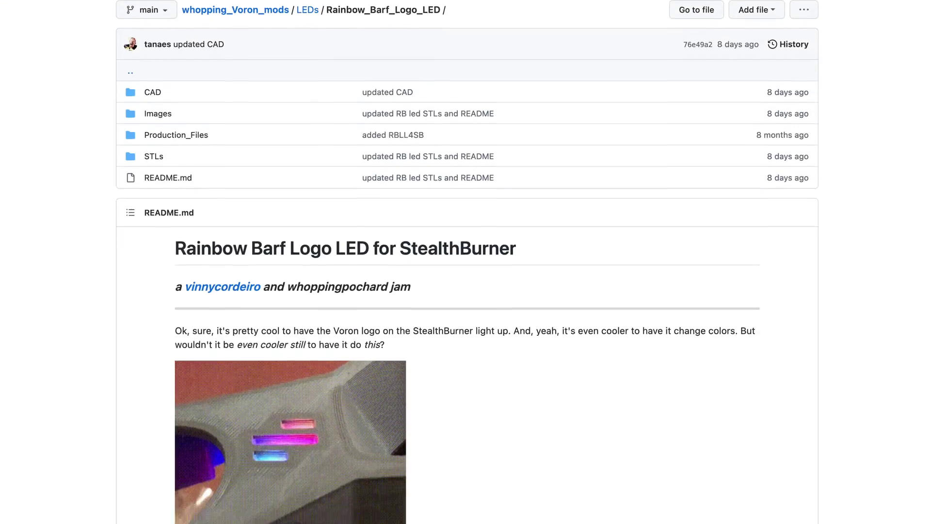
- Read the Rainbow Barf Logo LED README and the klipper-led_effect repository page on GitHub
scroll(466, 262, down, 4)
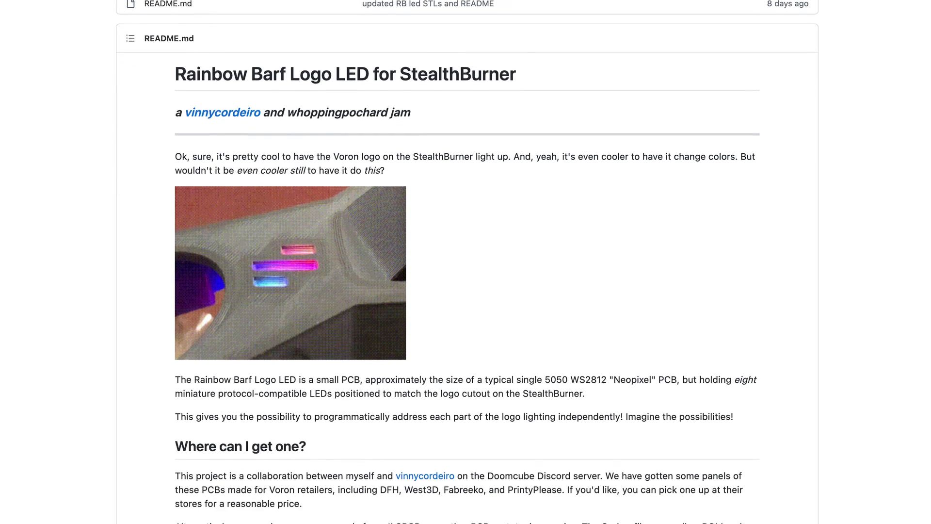
scroll(466, 262, down, 4)
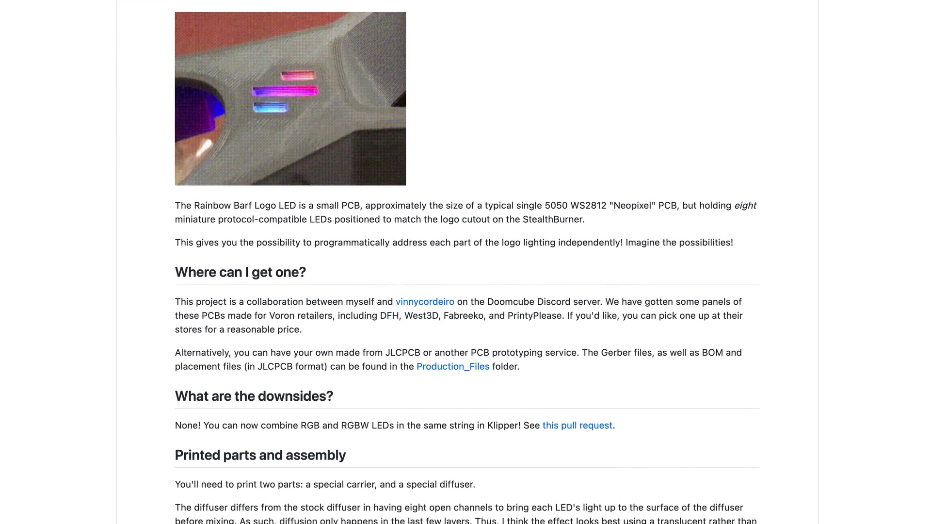
scroll(466, 262, down, 3)
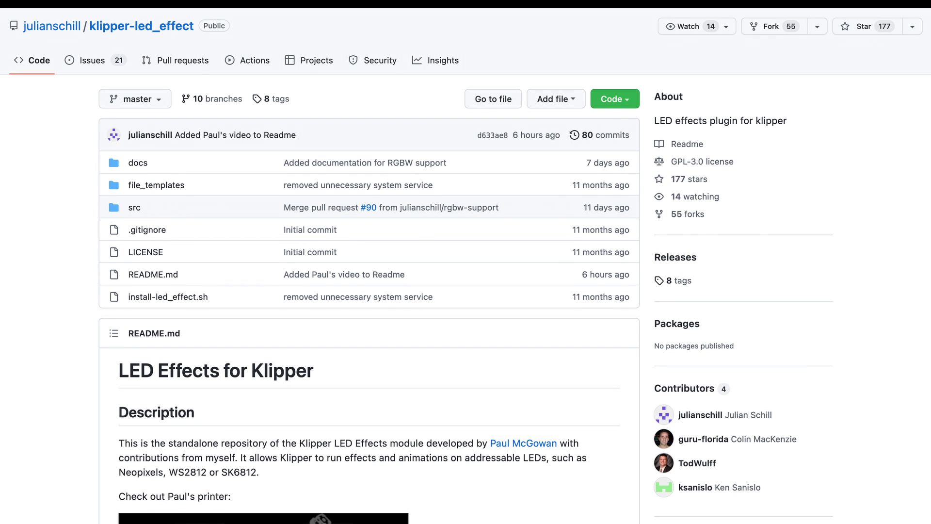
scroll(465, 261, down, 15)
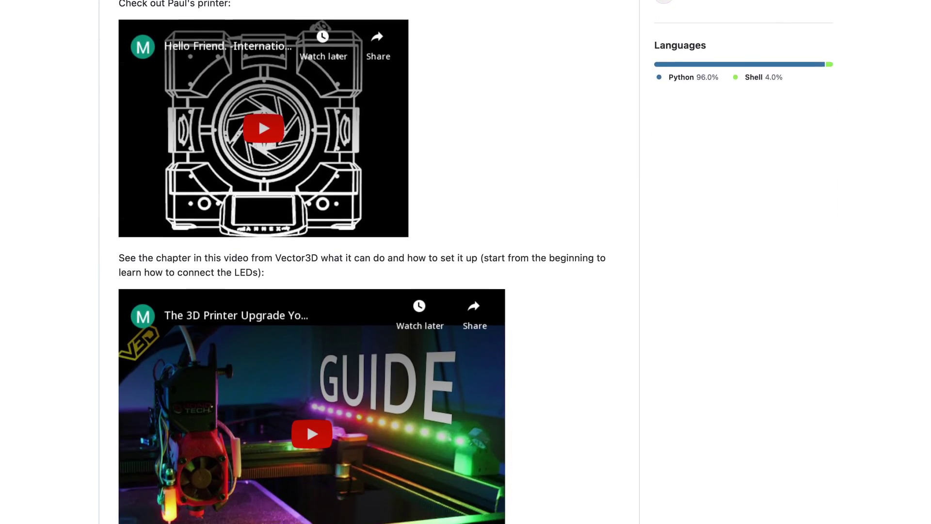
scroll(466, 262, down, 13)
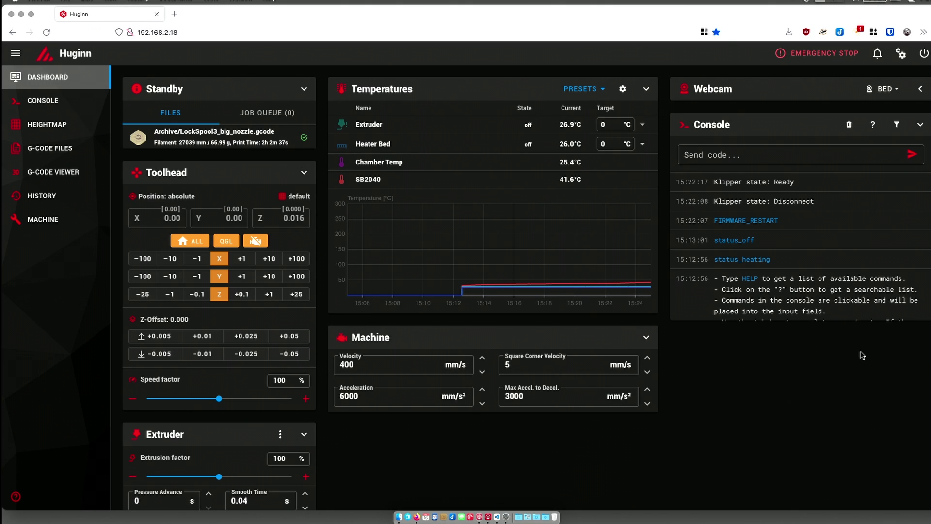
- Switch to the printer's Mainsail interface and open stealthburner_leds.cfg from the machine's config files
click(63, 222)
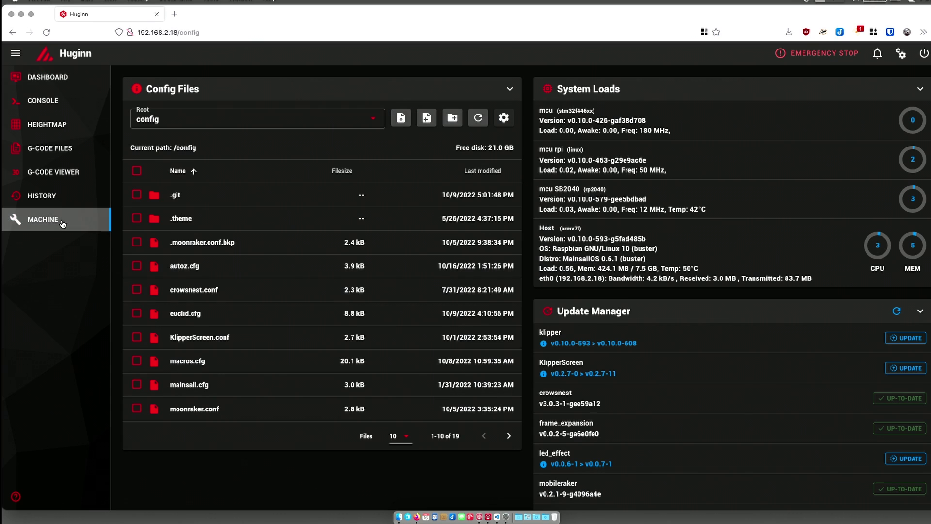
click(509, 437)
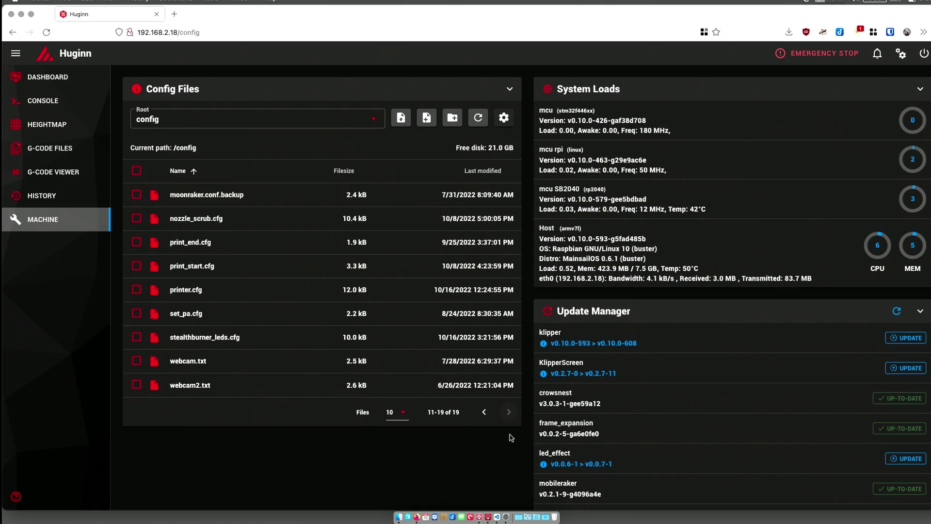
click(237, 334)
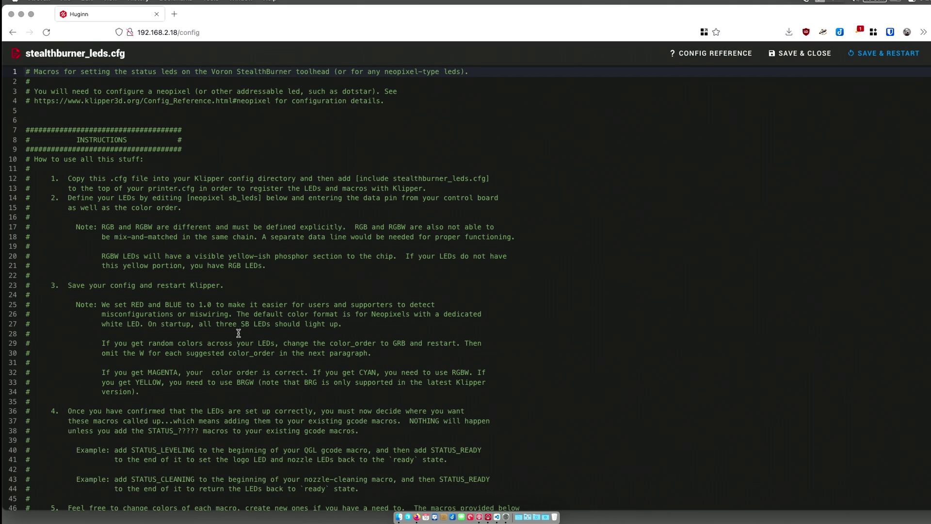
- Review the file's instructions and the data pin defined in the [neopixel sb_leds] section
scroll(565, 322, down, 3)
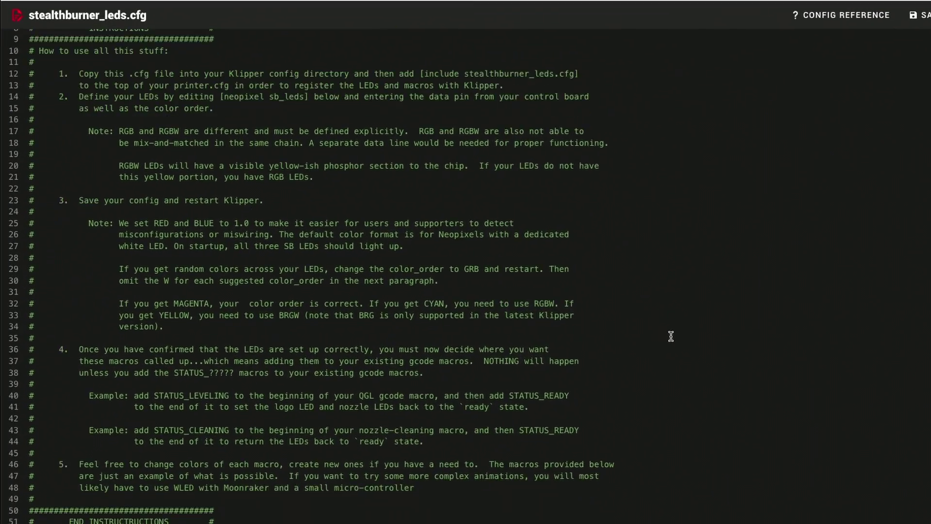
scroll(670, 336, down, 10)
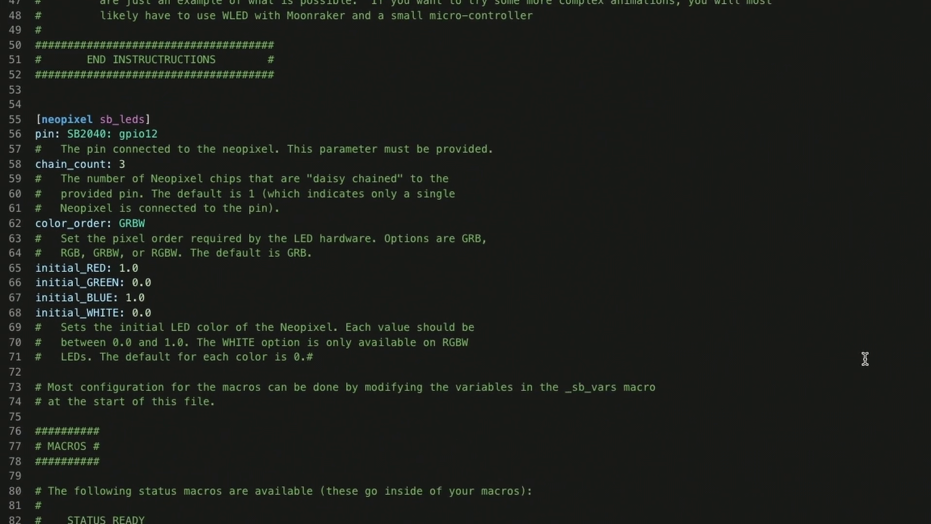
drag(202, 123, 65, 123)
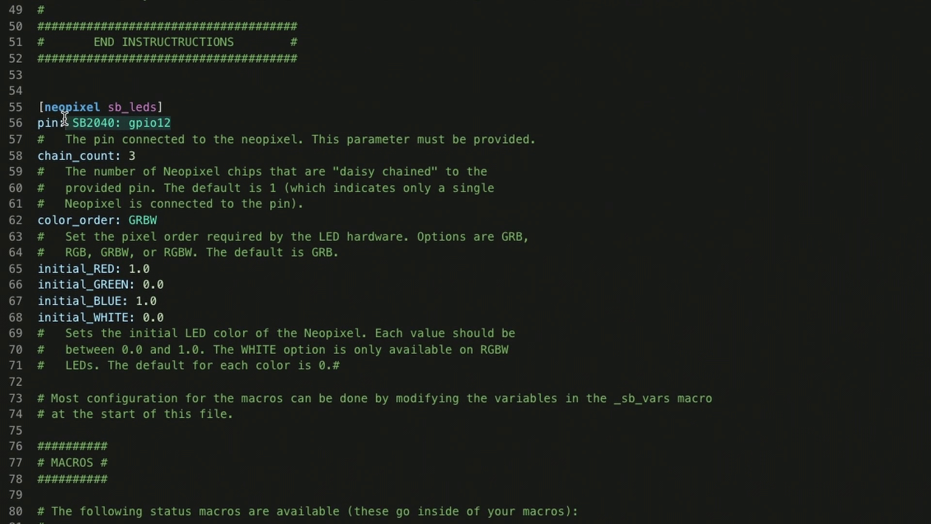
click(683, 194)
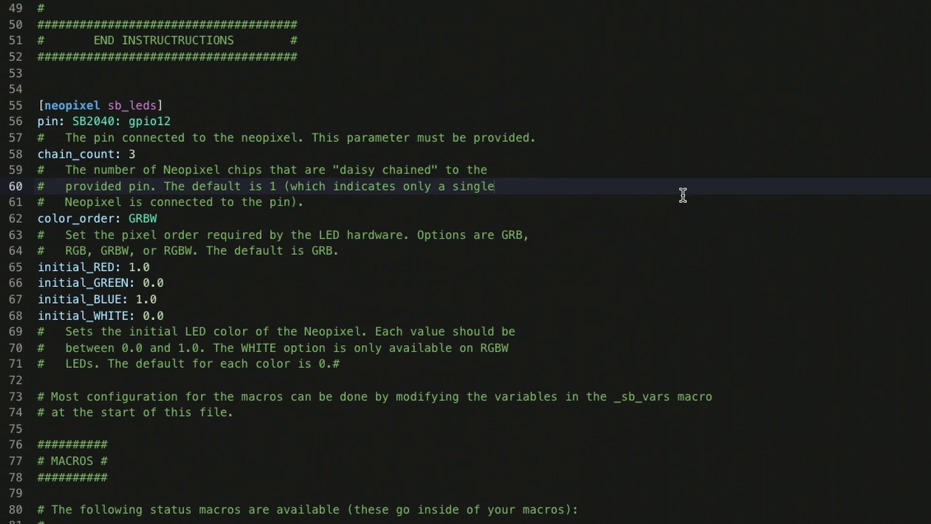
- Set chain_count in the [neopixel sb_leds] section to 10
scroll(683, 195, down, 2)
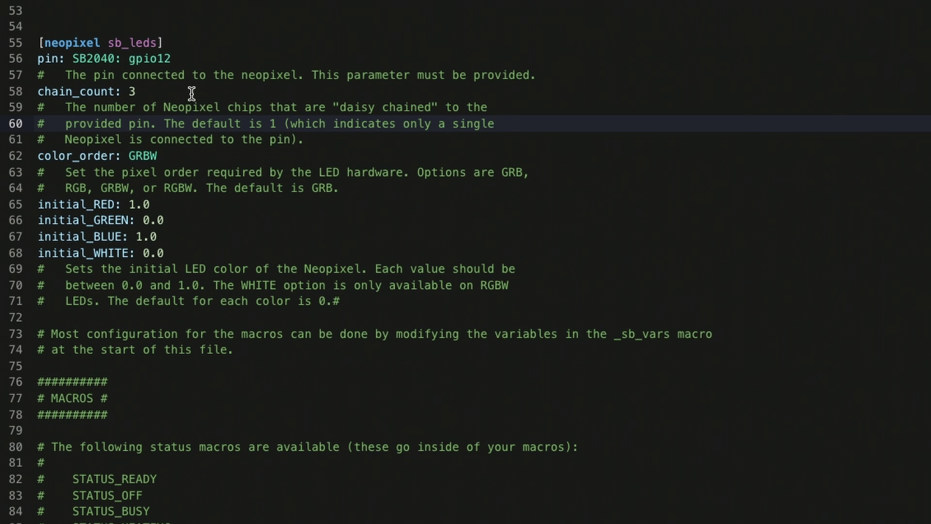
click(139, 92)
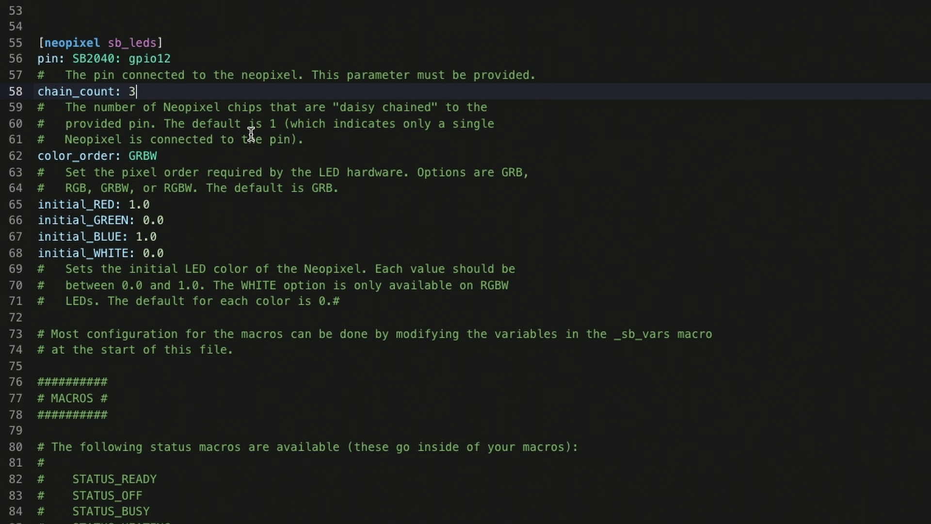
key(BackSpace)
text(10)
- Insert eight comma-separated GRB entries before the existing GRBW in the color_order value
scroll(459, 155, down, 3)
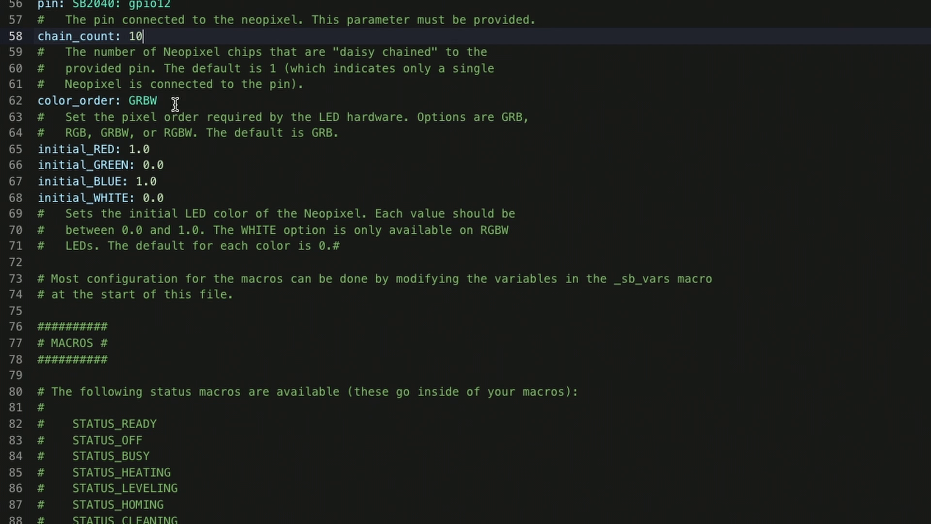
click(130, 100)
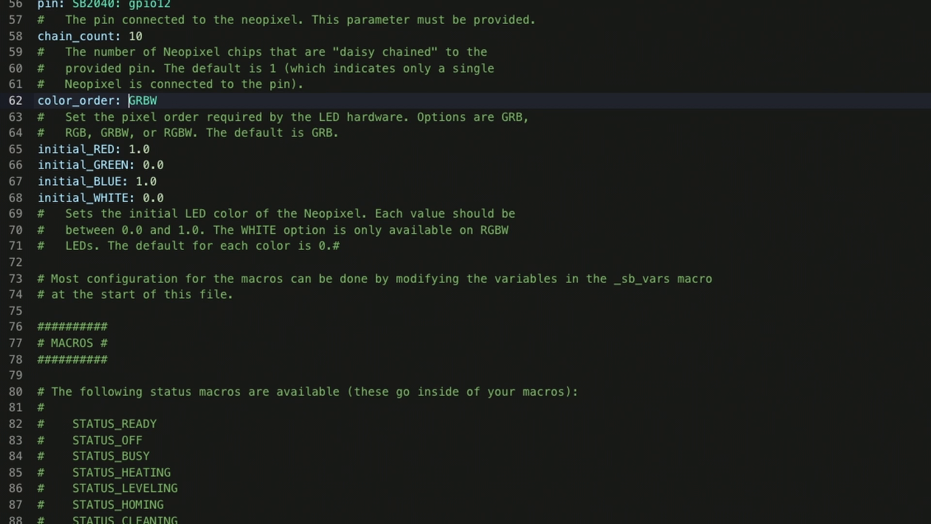
text(GRB,GRB)
shift+click(130, 101)
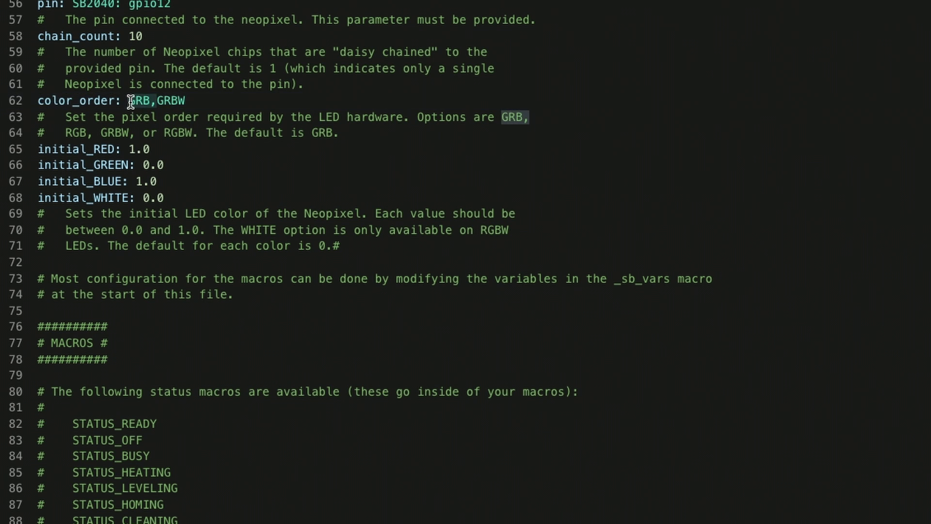
key(Right)
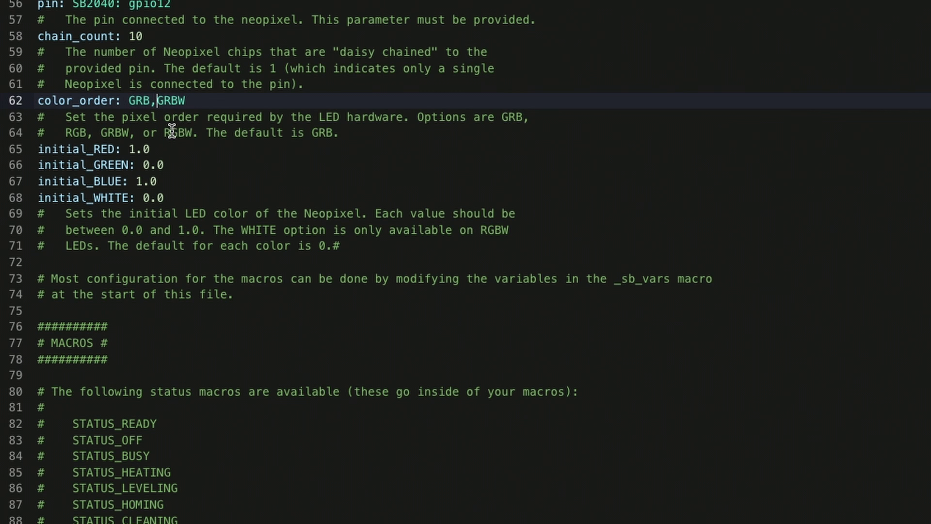
key(ctrl+v)
key(ctrl+v)
key(ctrl+v)
key(ctrl+v)
key(ctrl+v)
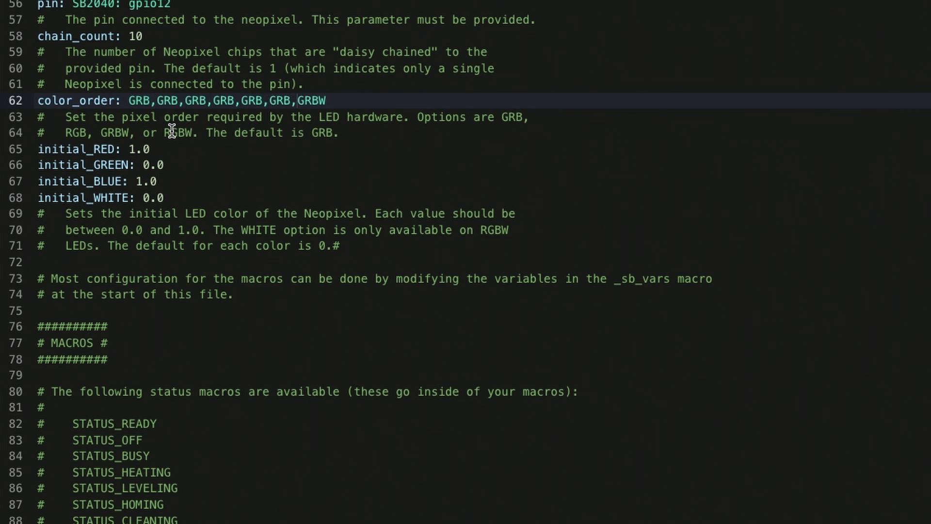
key(ctrl+v)
key(ctrl+v)
- Append a second comma-separated GRBW entry at the end of the color_order value
double_click(364, 102)
key(ctrl+c)
key(Right)
text(,)
key(ctrl+v)
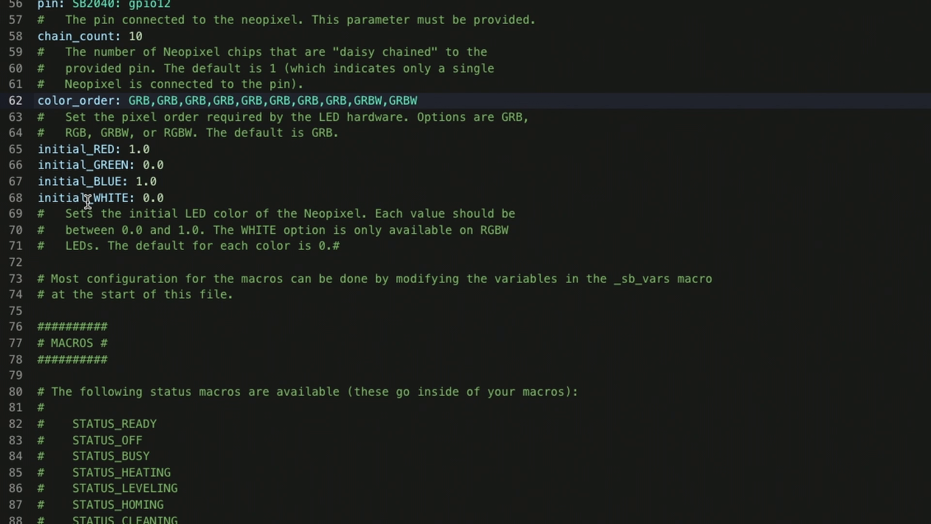
- Set variable_logo_idx in the _sb_vars macro to "1,2,3,4,5,6,7,8"
scroll(222, 197, down, 4)
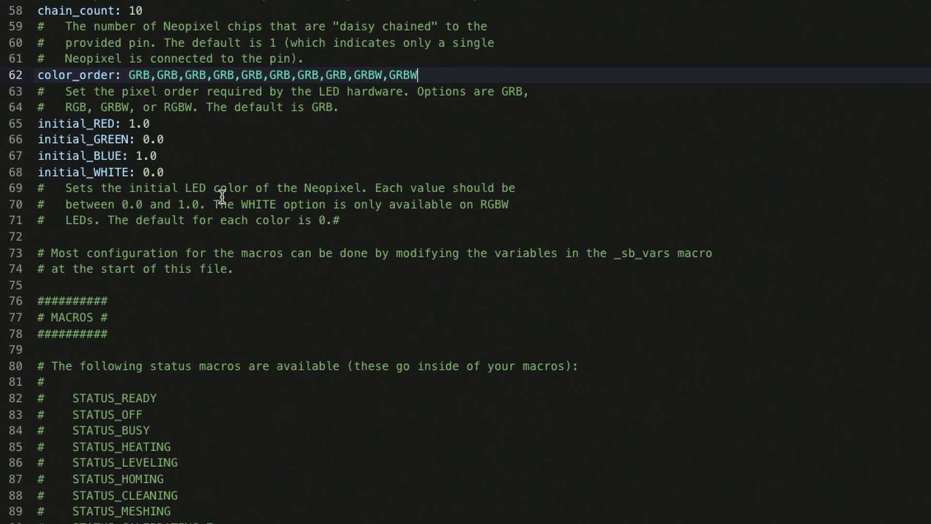
scroll(223, 196, down, 6)
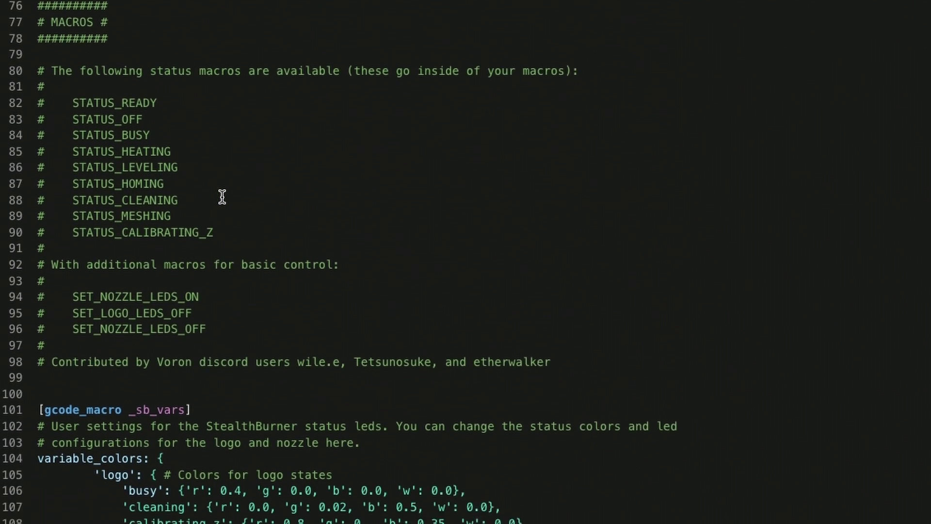
scroll(222, 196, down, 5)
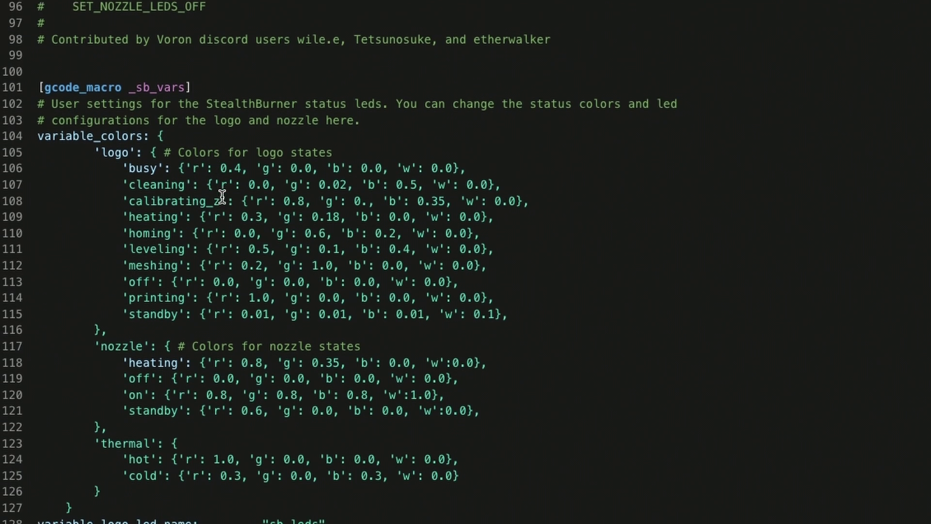
scroll(222, 196, down, 1)
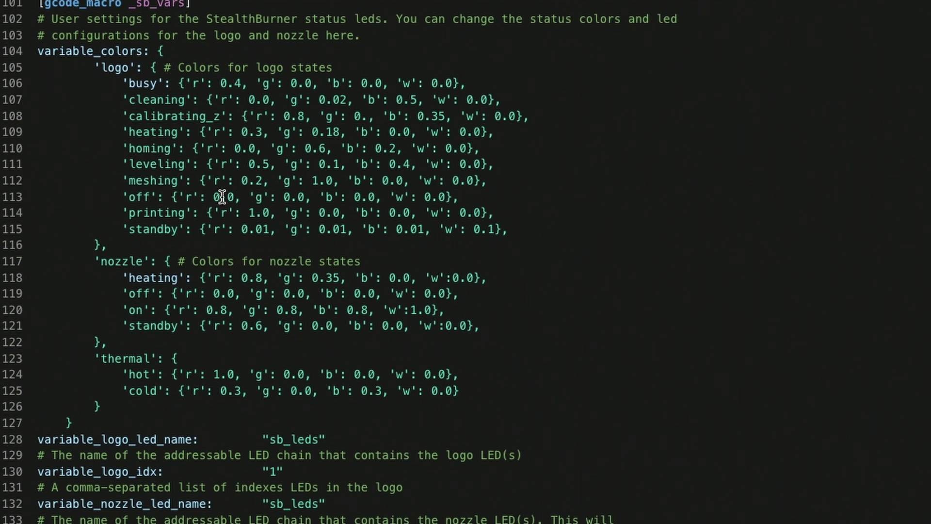
scroll(222, 197, down, 1)
scroll(860, 263, down, 7)
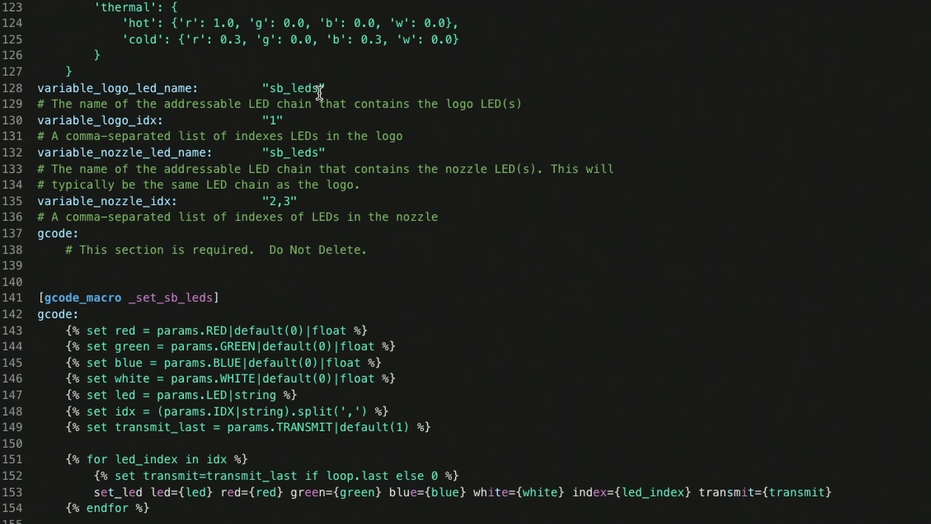
click(275, 121)
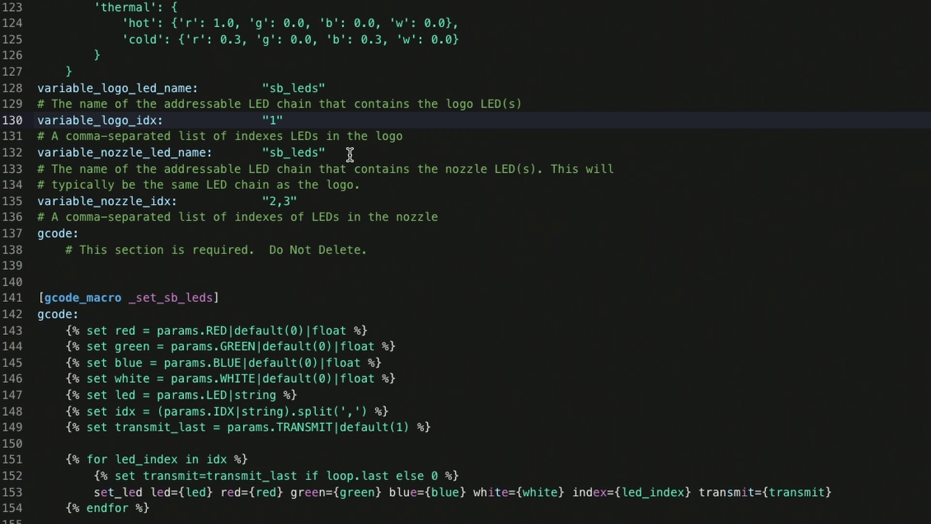
text(,)
text(2,3,4,5,6,7,8)
- Set variable_nozzle_idx in the _sb_vars macro to "9,10"
click(275, 201)
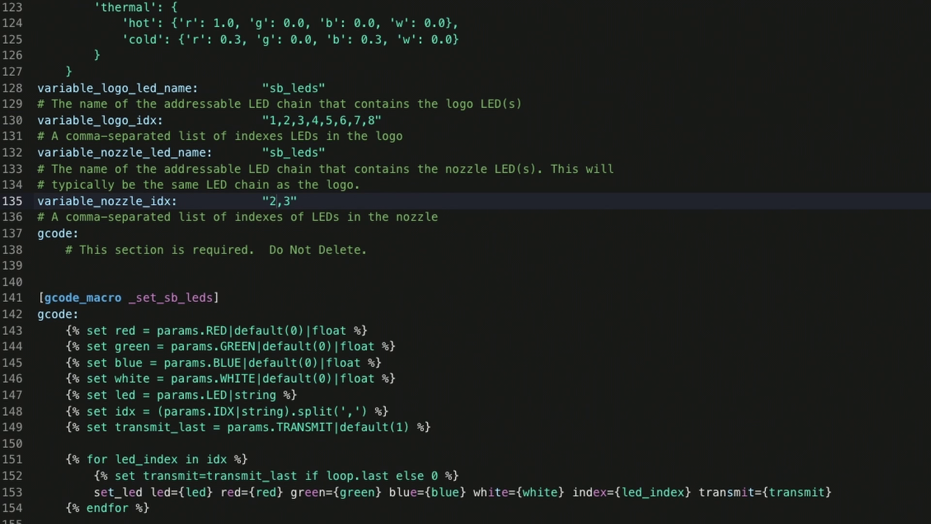
key(BackSpace)
key(BackSpace)
key(BackSpace)
text(9.)
key(BackSpace)
text(,10)
- Check the remaining LED macros, save and close the config file, and perform a firmware restart
scroll(587, 266, down, 12)
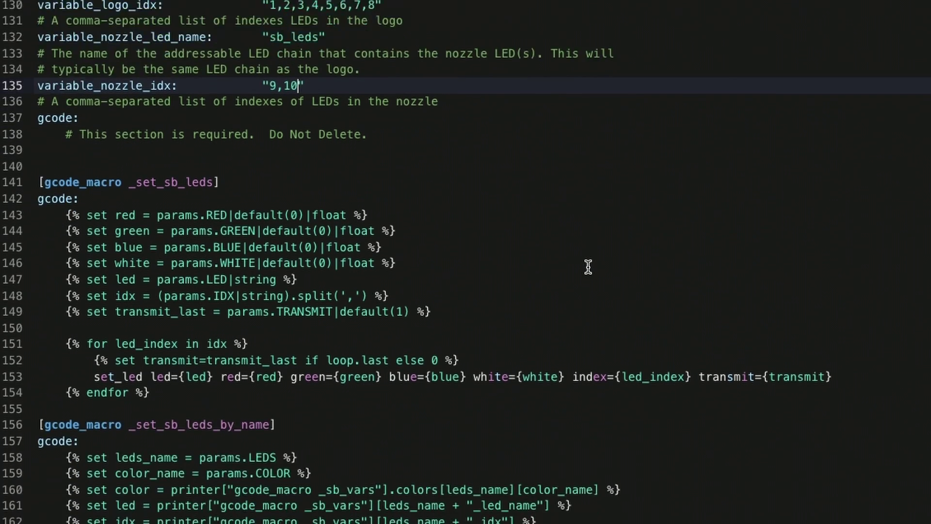
scroll(587, 267, down, 10)
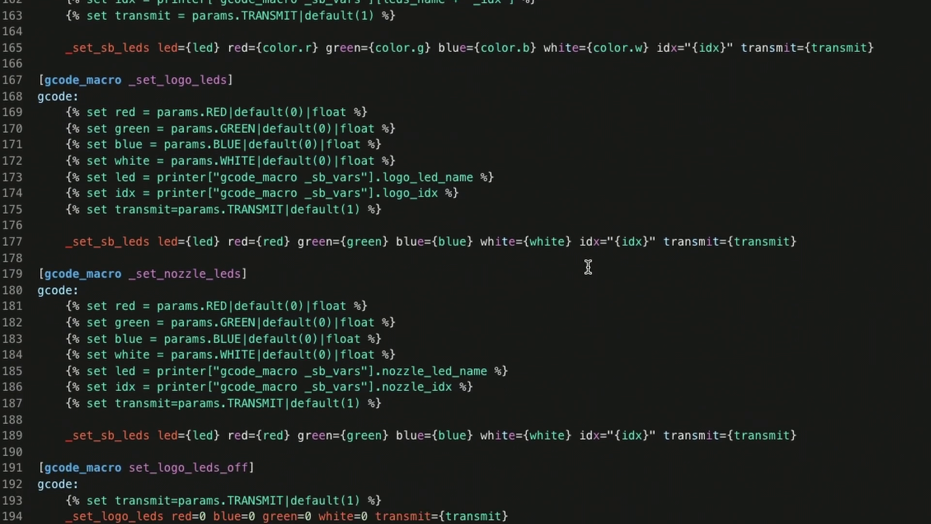
scroll(588, 267, down, 9)
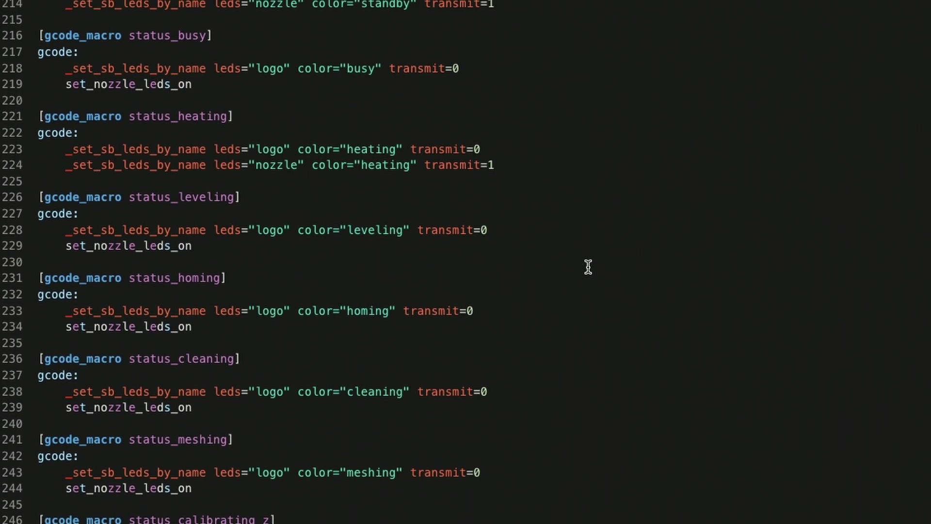
scroll(587, 267, up, 2)
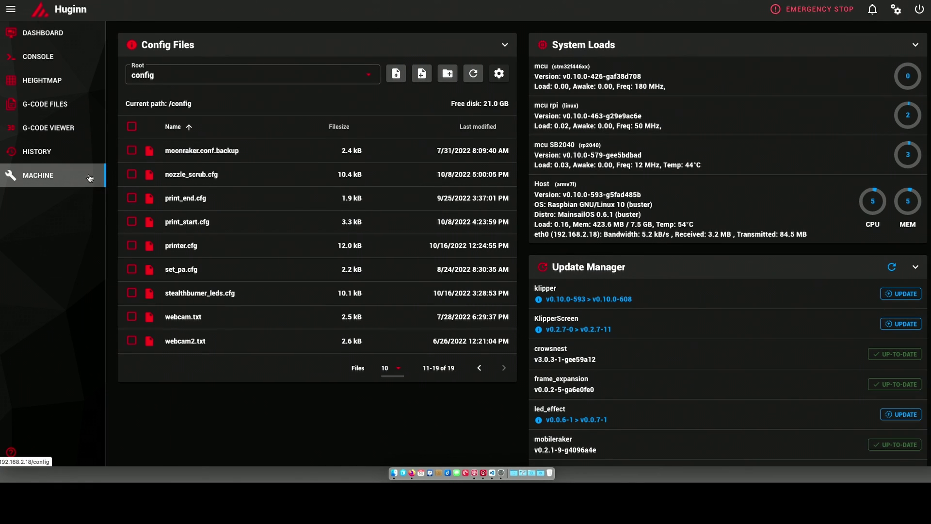
click(918, 14)
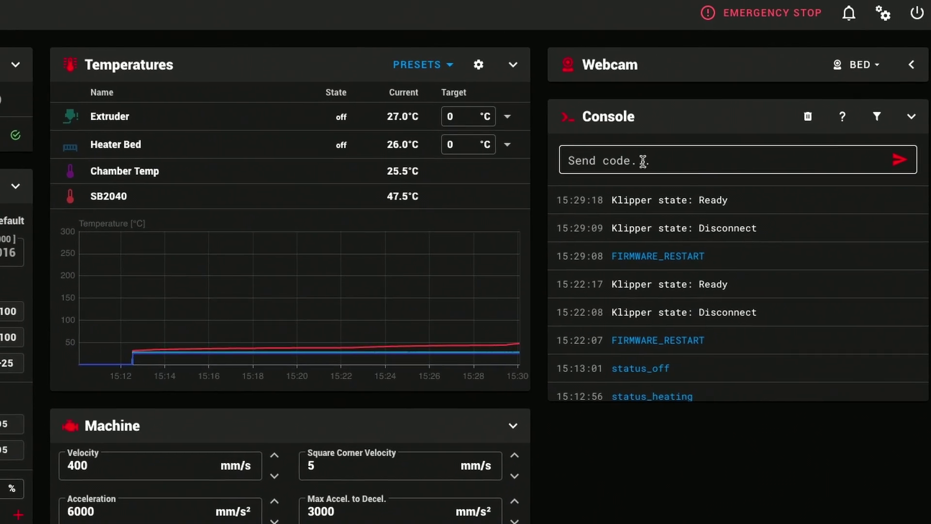
- Run the status_printing macro from the console
click(643, 161)
text(st)
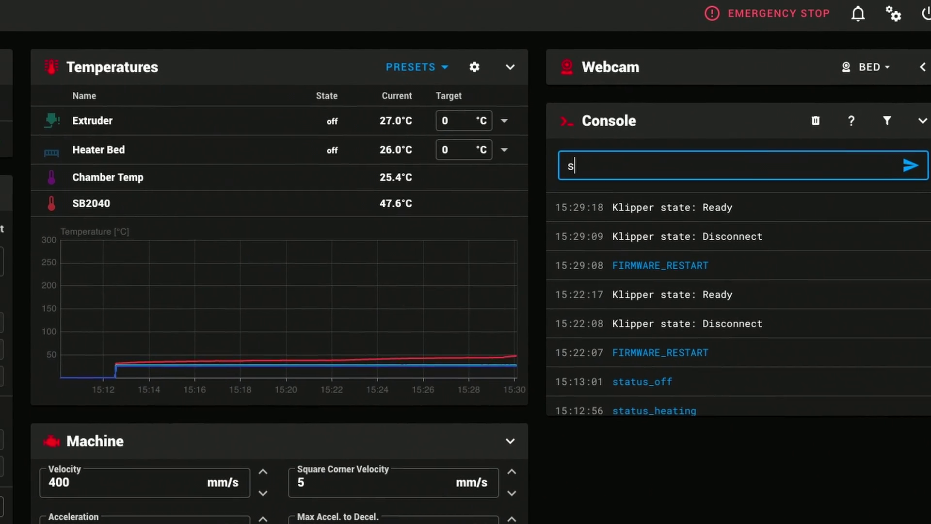
text(at)
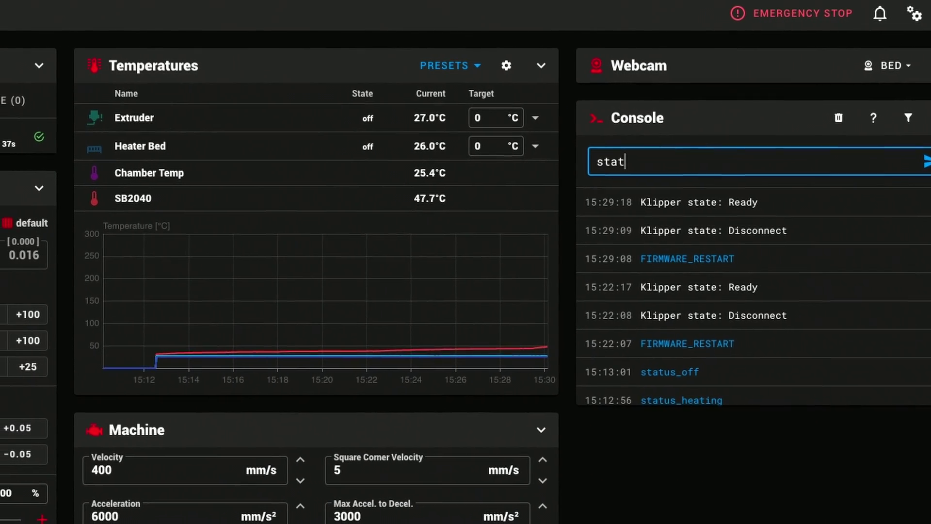
text(us_print)
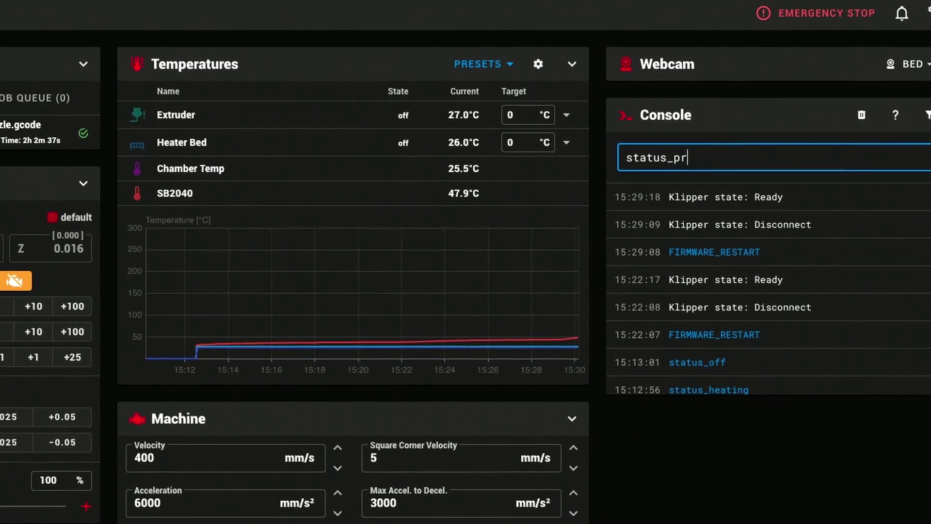
text(ing)
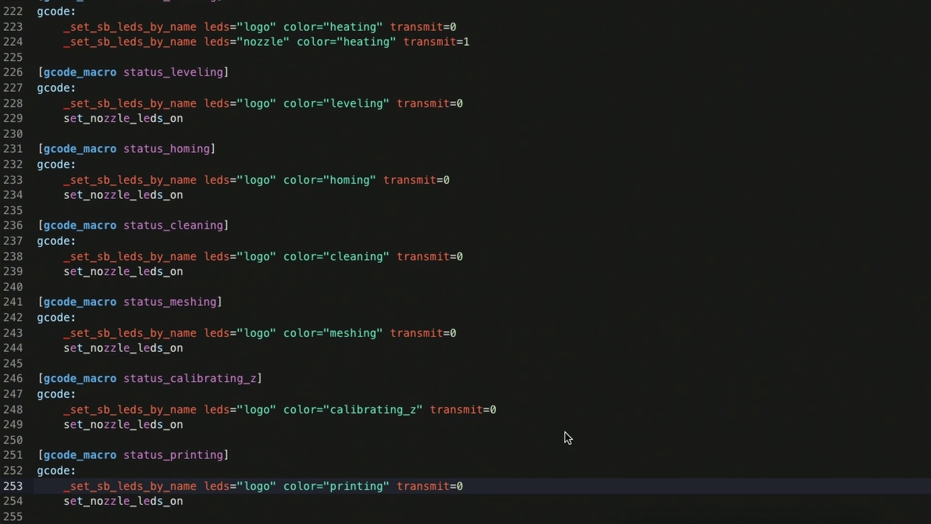
- Add a [led_effect logo_fire] section below the status_printing macro, with its leds entry set to neopixel:sb_leds
click(194, 504)
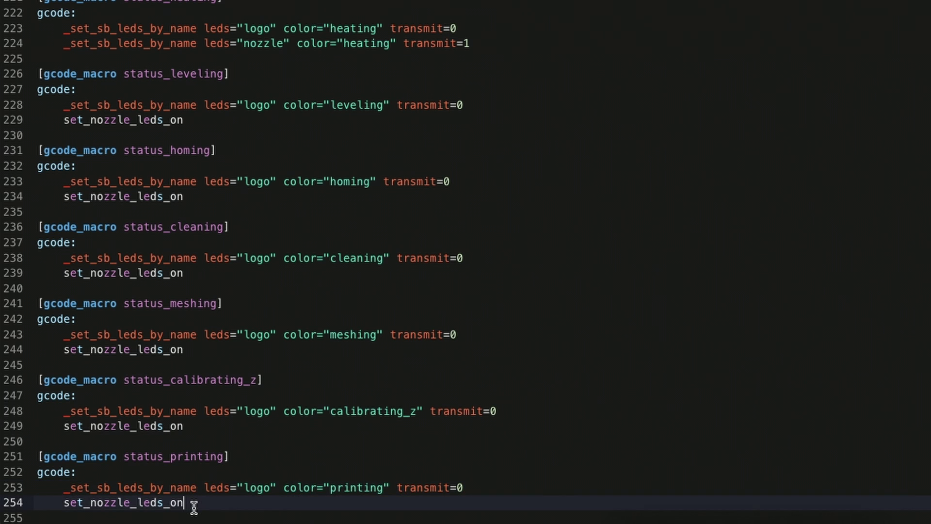
key(Down)
key(Return)
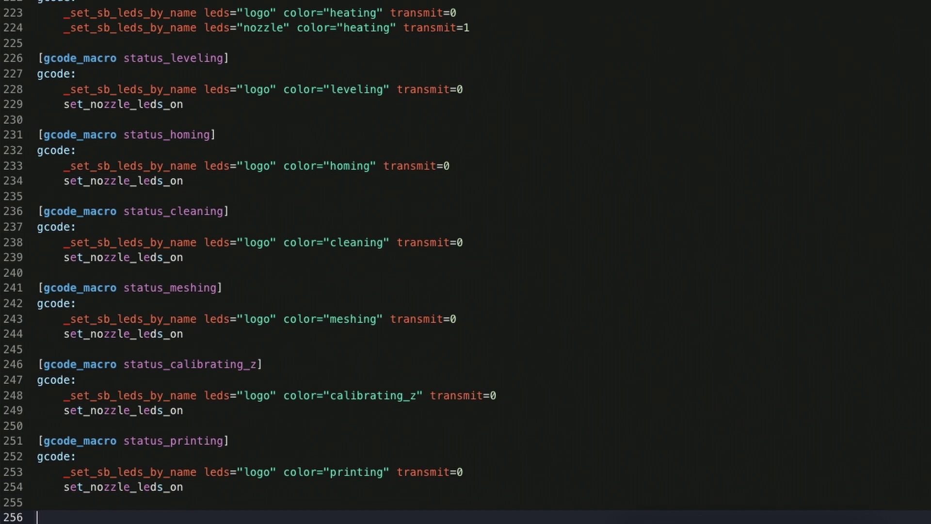
text([led_effect logo_fire] leds:)
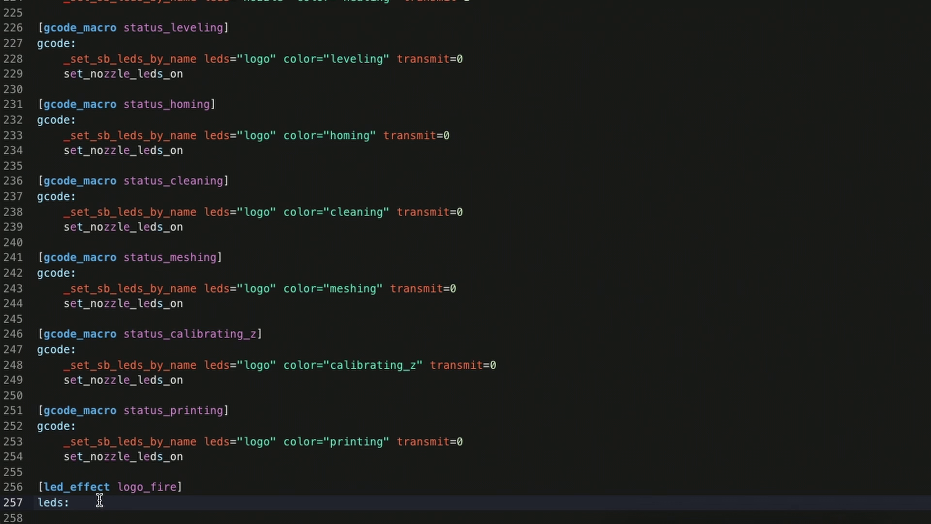
key(Return)
text(neopixel:sb_leds)
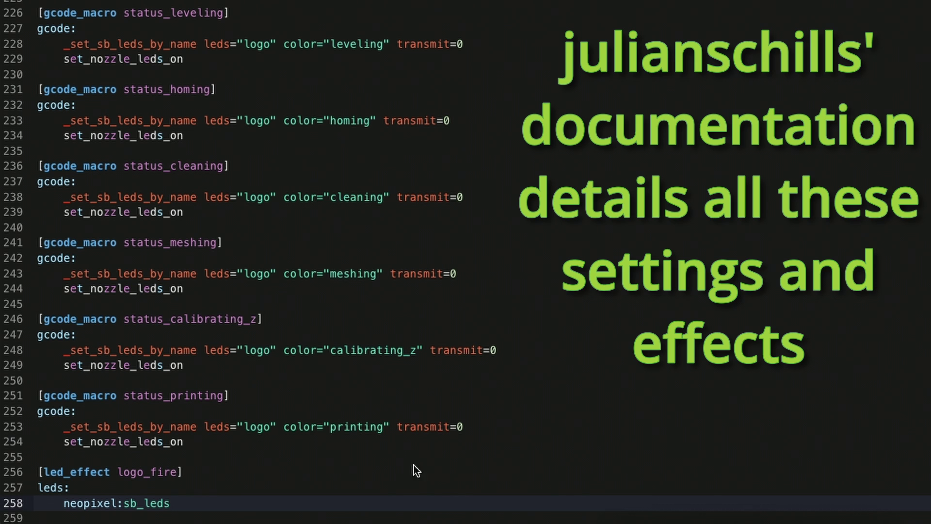
- Add a layers entry to logo_fire: fire 45 40 add (0.0, 0.0, 0.0),(1.0, 0.0, 0.0),(1.0, 1.0, 0.0),(1.0, 1.0, 1.0)
key(Return)
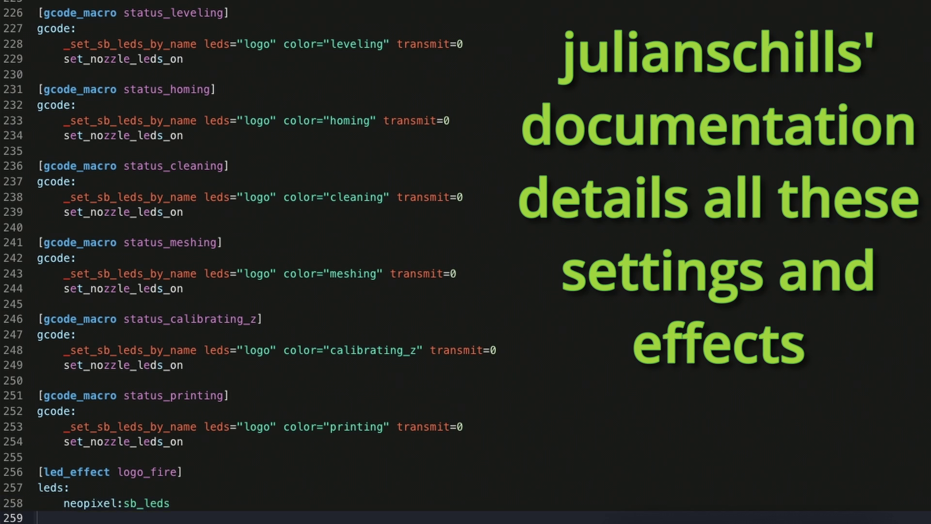
text(layers:     fire         45  40   add        (0.0, 0.0, 0.0),(1.0, 0.0, 0.0),(1.0, 1.0, 0.0),(1.0, 1.0, 1.0))
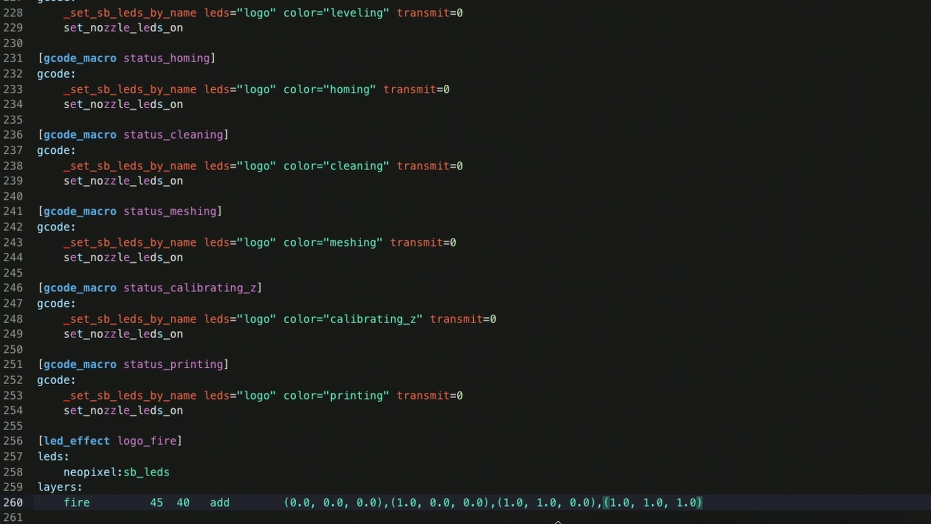
click(739, 510)
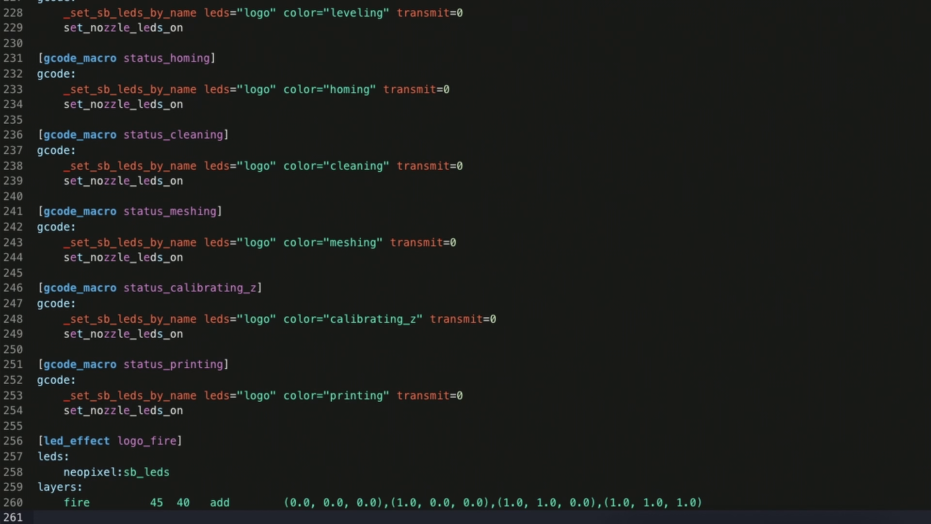
- Complete the logo_fire effect with autostart false, frame_rate 24 and run_on_error false
click(730, 506)
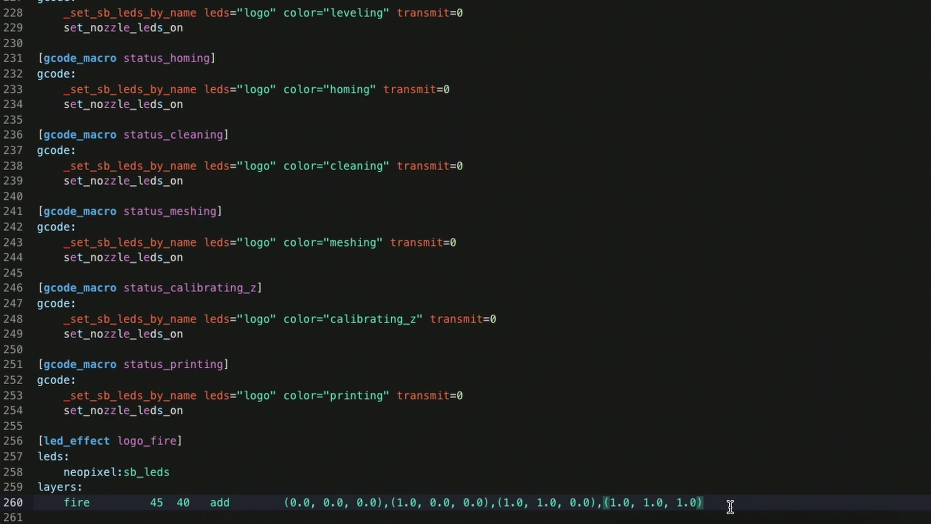
text(autostart:                             false frame_rate:                            24 run_on_error:                          false)
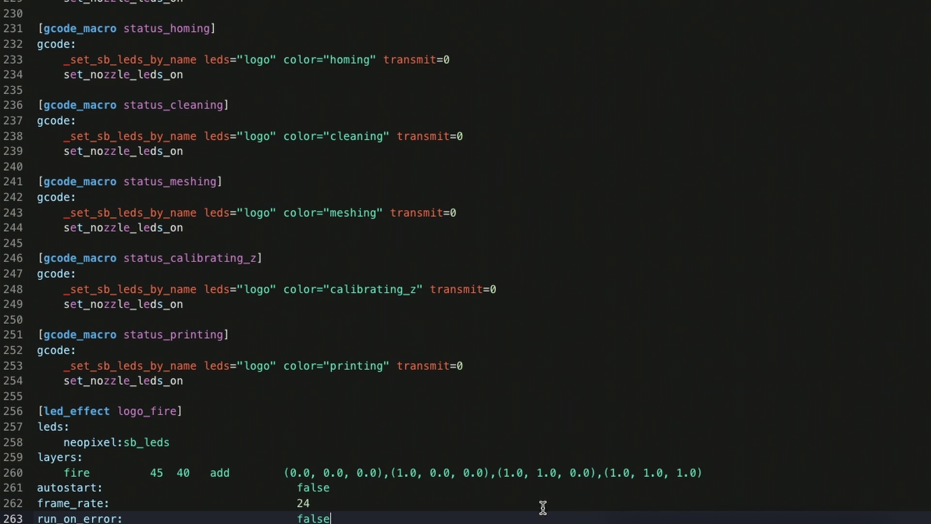
scroll(349, 490, down, 1)
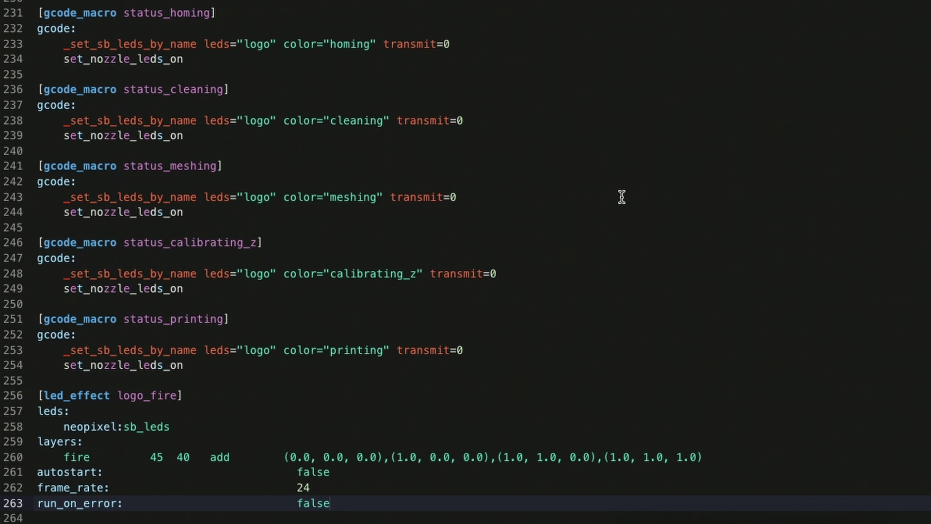
- Examine the logo's heating colour entry in the _sb_vars macro and how the status_heating macro uses it
scroll(622, 196, up, 1)
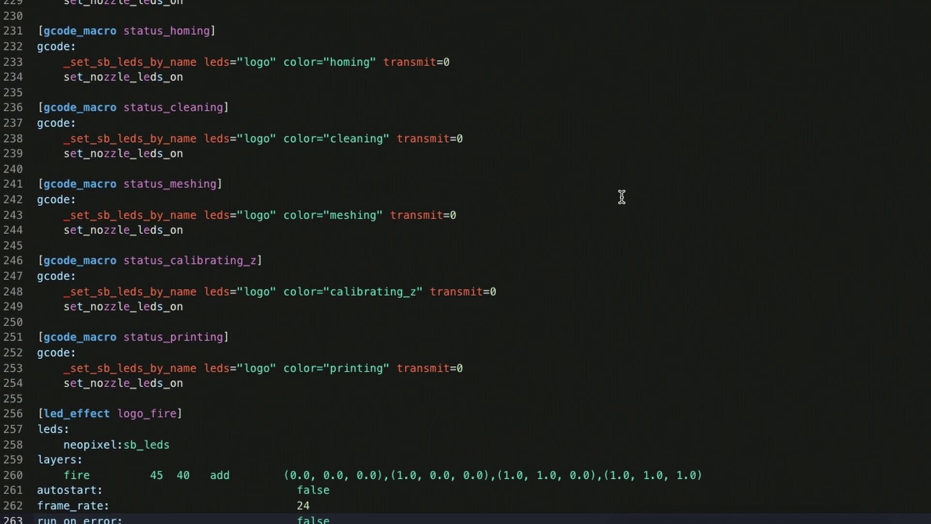
scroll(622, 197, up, 4)
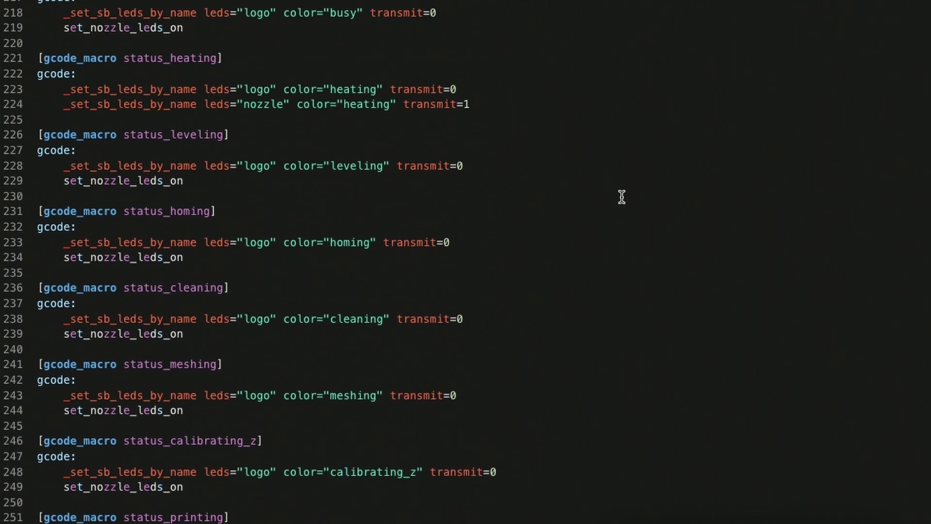
scroll(622, 196, up, 2)
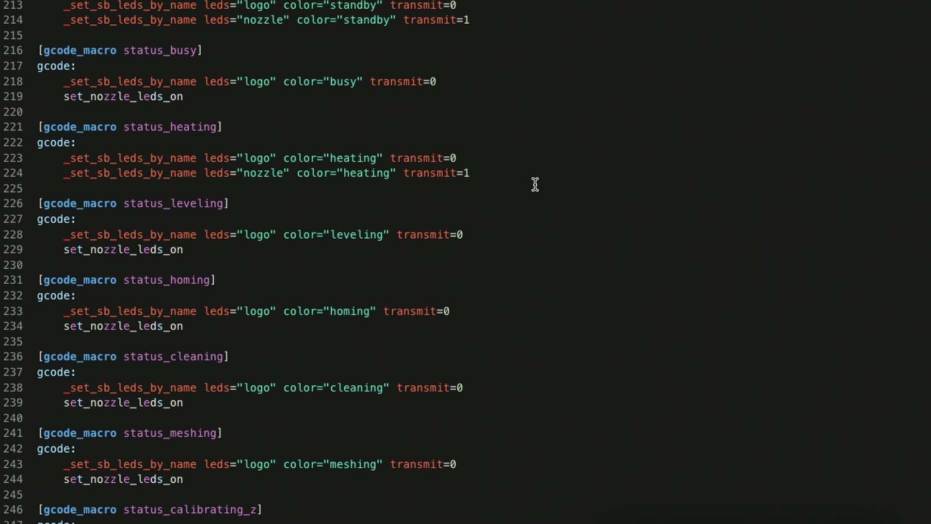
scroll(563, 158, up, 20)
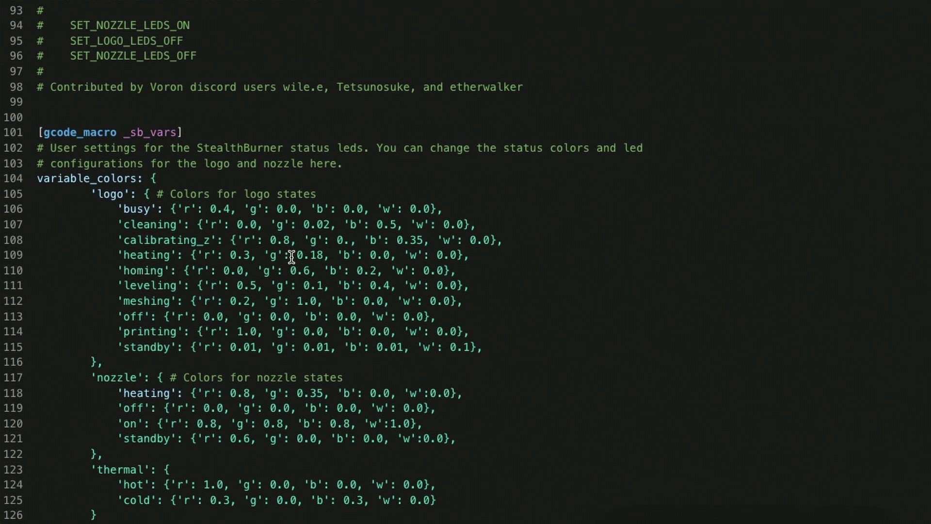
click(114, 255)
drag(114, 255, 481, 255)
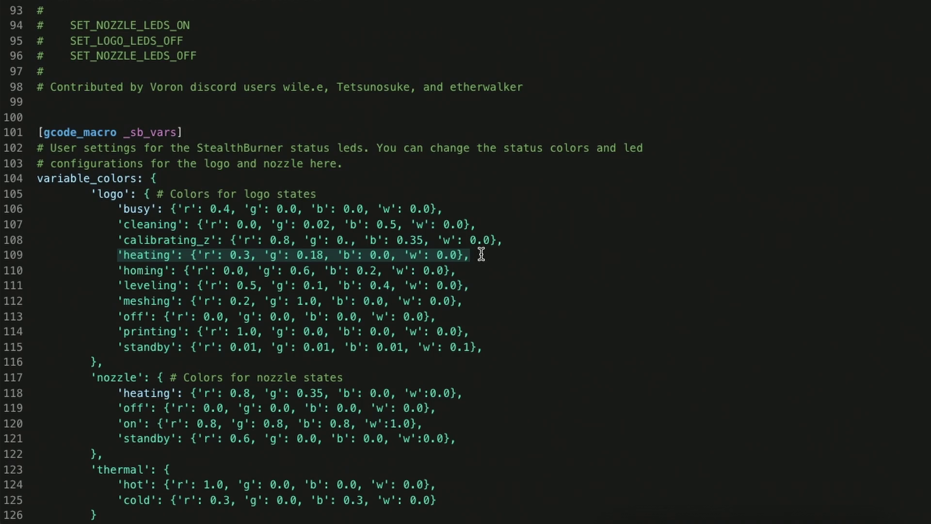
scroll(481, 255, down, 20)
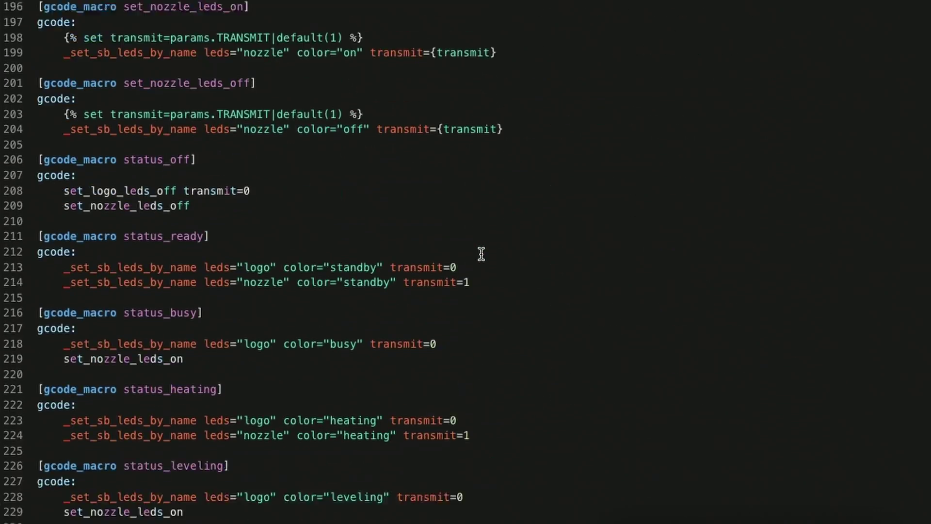
scroll(481, 253, down, 3)
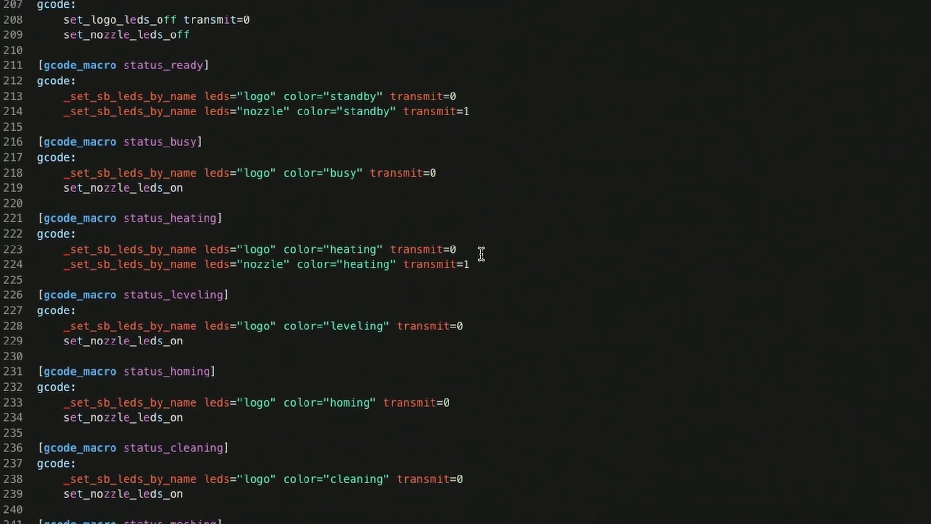
scroll(481, 254, down, 1)
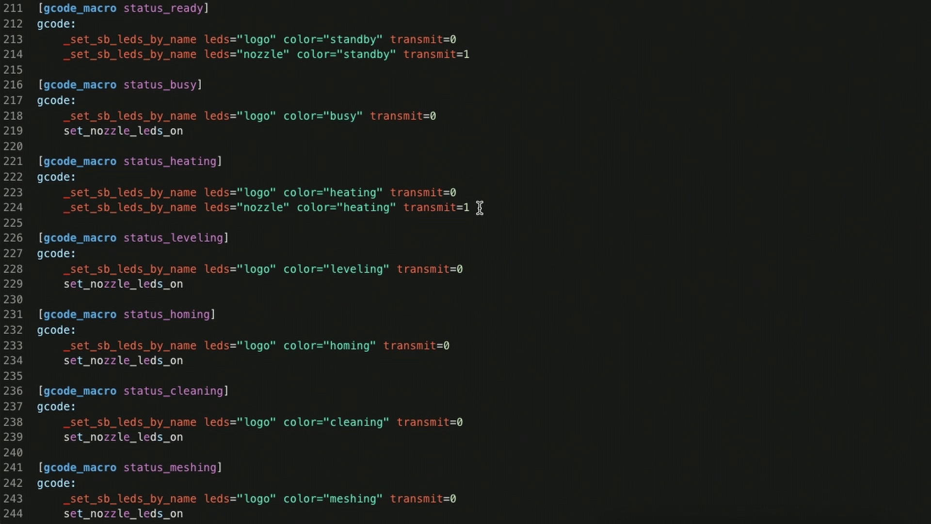
- Comment out the logo and nozzle _set_sb_leds_by_name lines in the status_heating macro and add an empty line below them
click(61, 196)
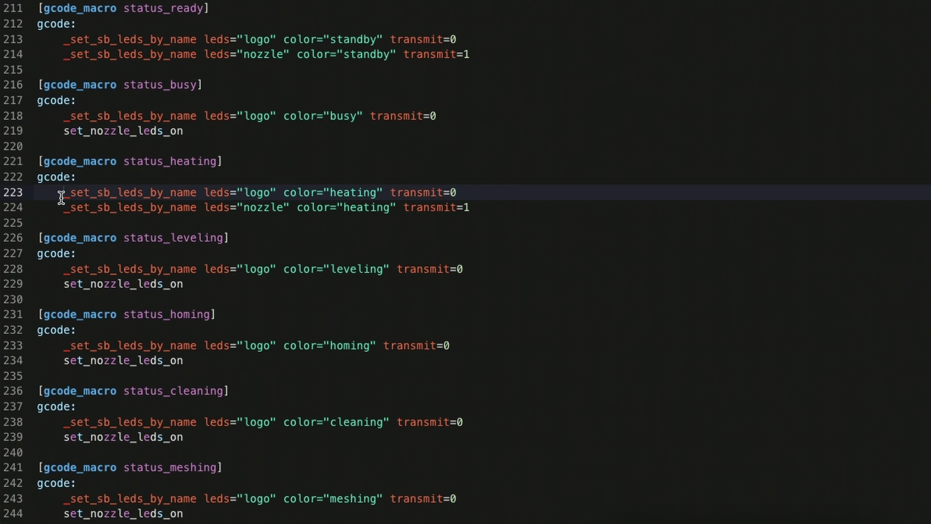
text(#)
click(58, 211)
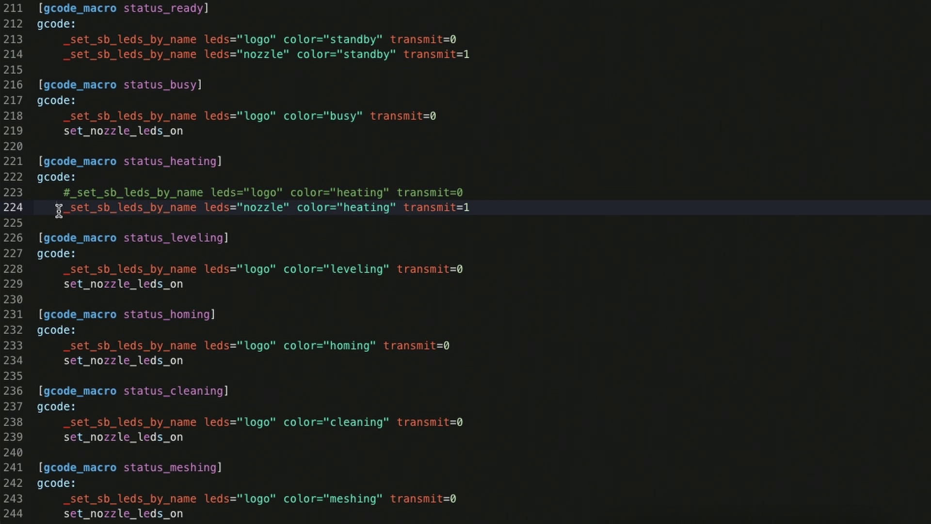
text($)
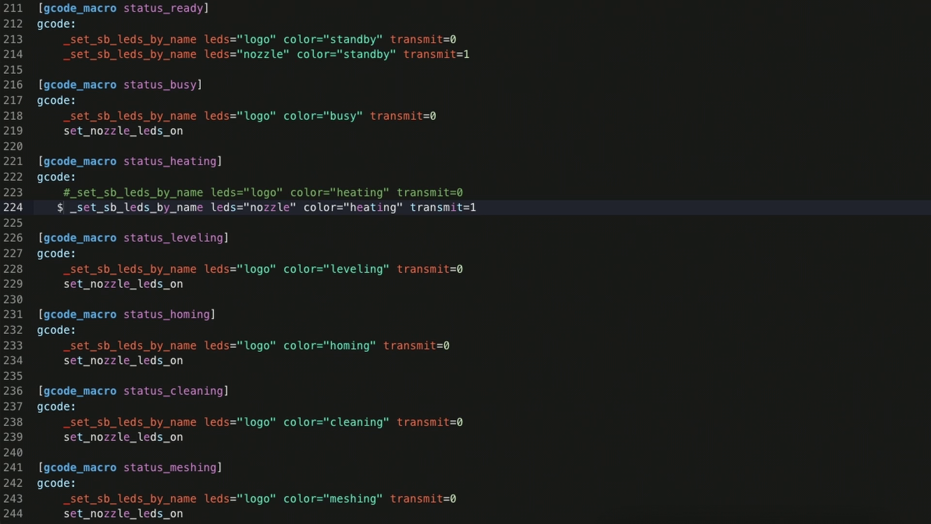
key(BackSpace)
text(#)
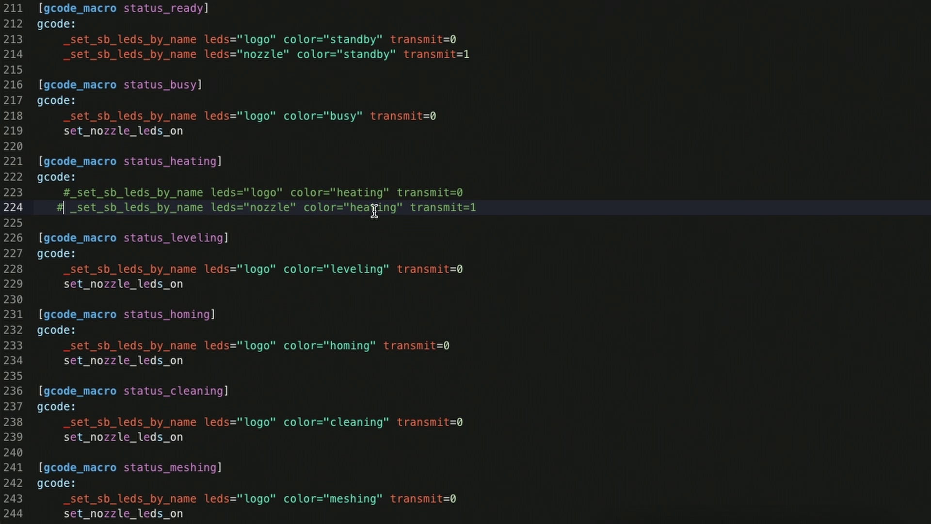
click(496, 210)
key(Return)
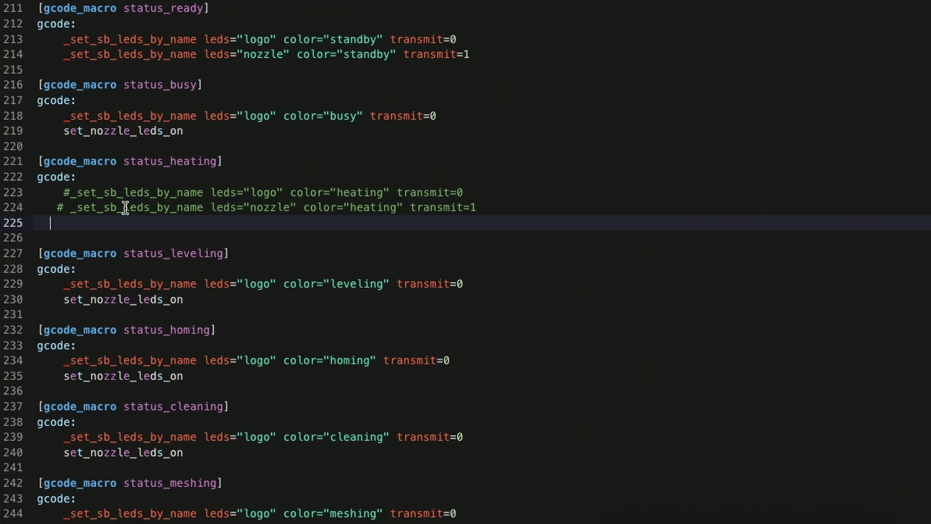
click(65, 207)
key(Delete)
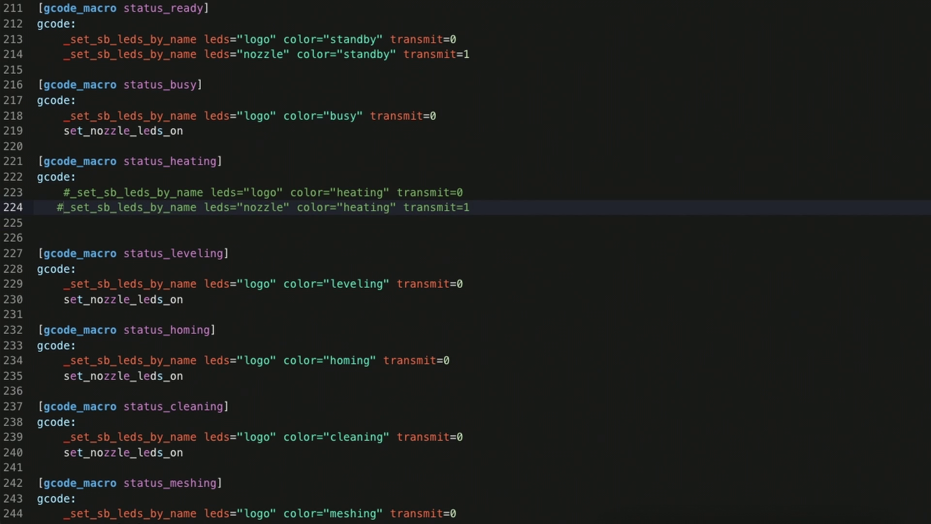
- Enter SET_LED_EFFECT=logo_fire on the empty line of the status_heating macro
click(69, 223)
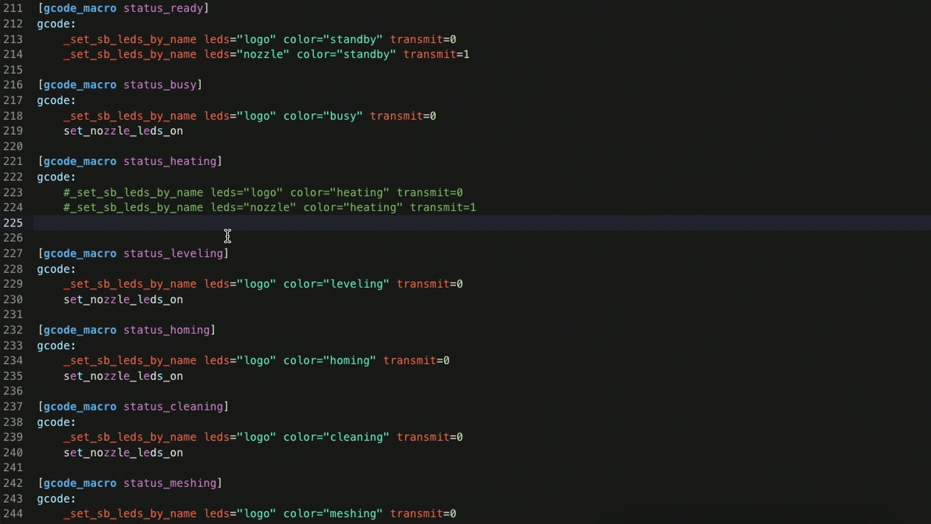
text(SET_LED_EFFECT)
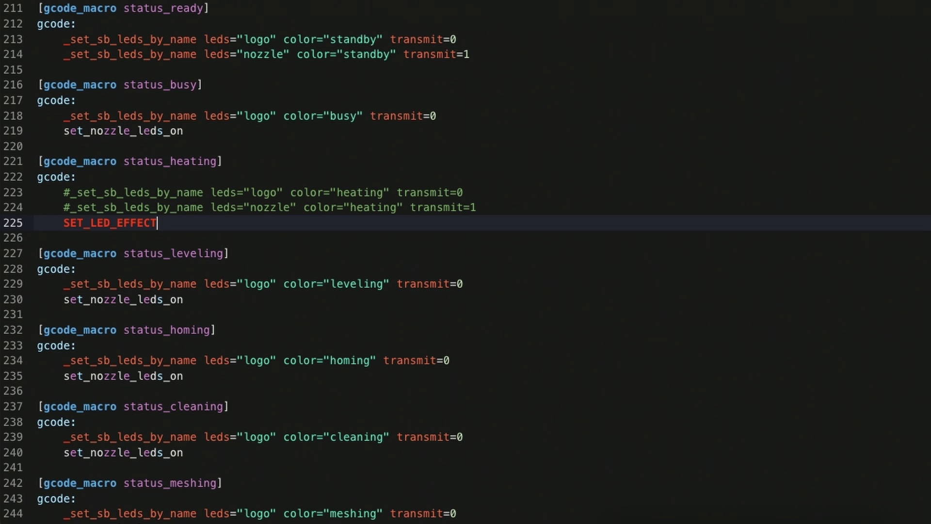
text(=logi)
key(BackSpace)
text(o_fire)
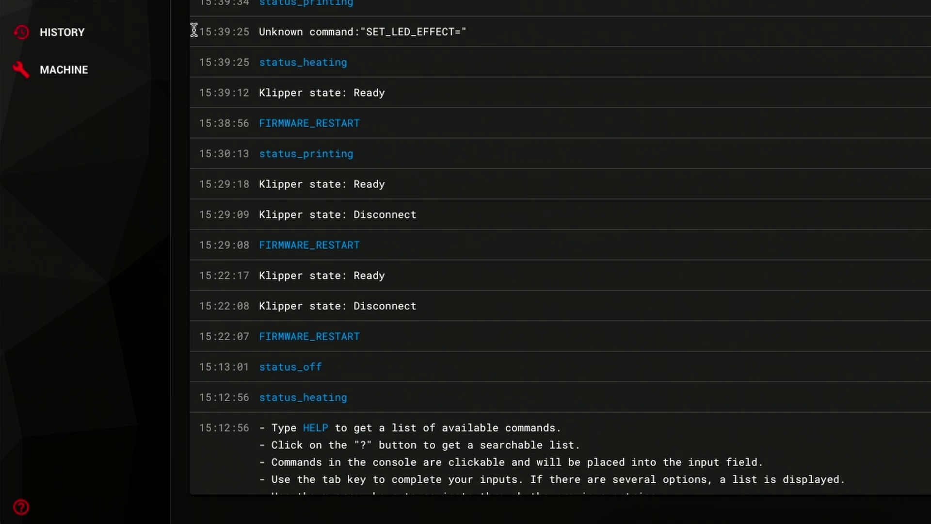
- Reopen stealthburner_leds.cfg from the machine's configuration files for editing
click(97, 69)
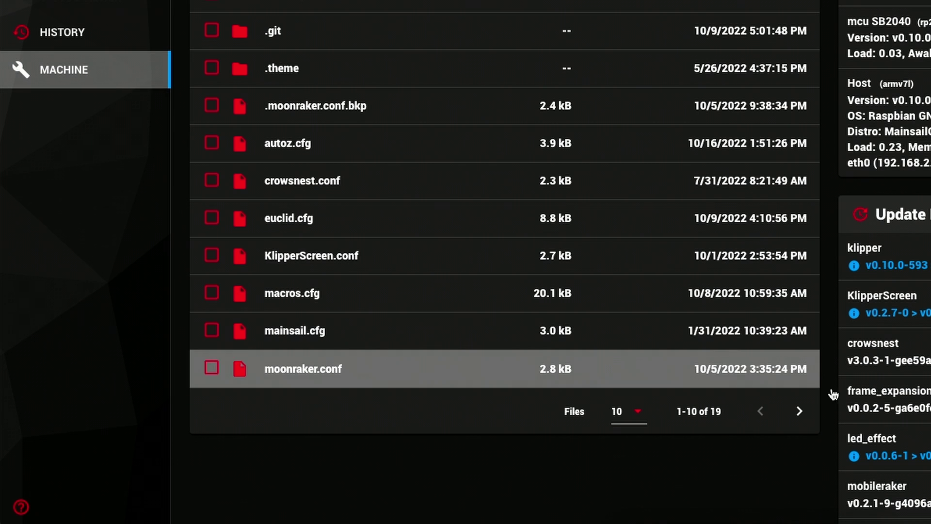
click(800, 410)
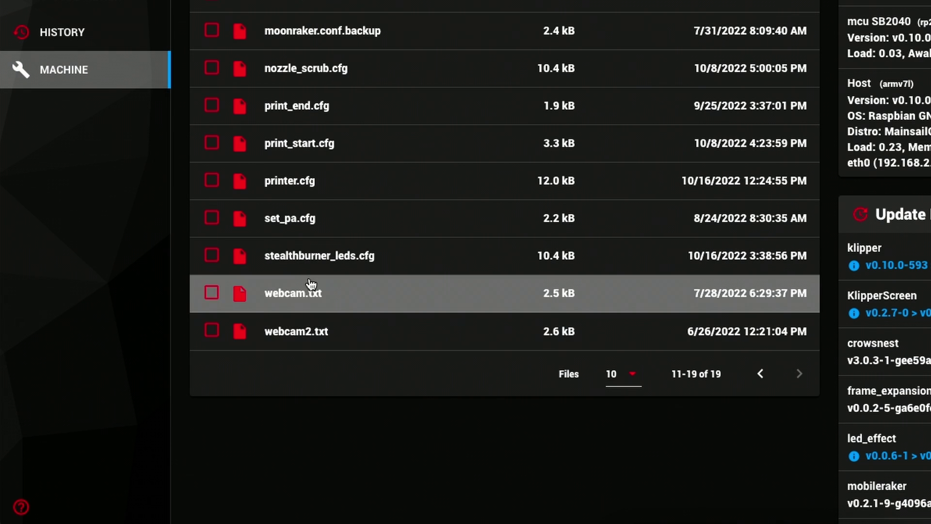
click(310, 255)
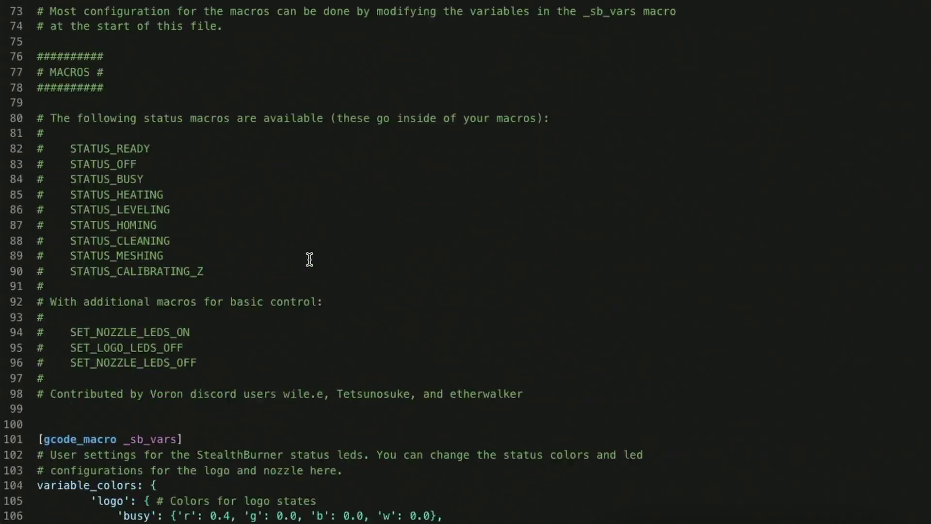
scroll(309, 259, down, 20)
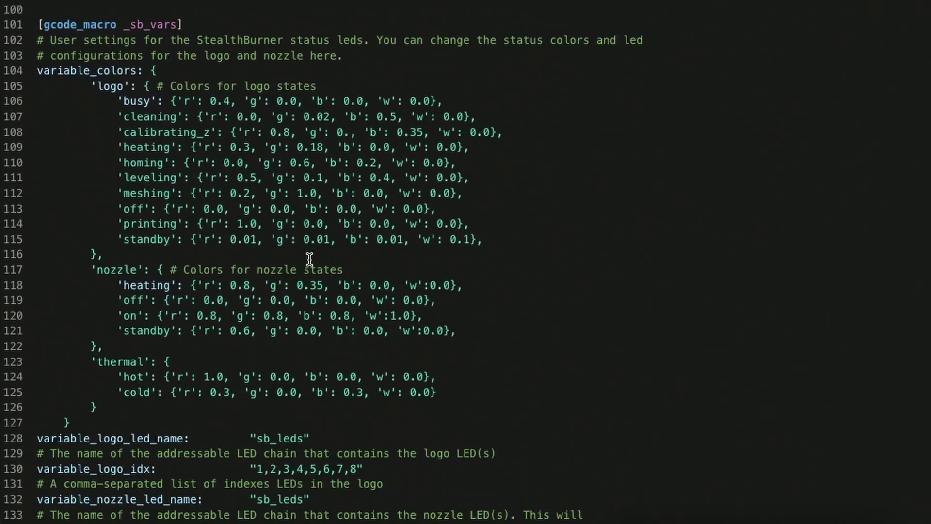
- Correct the effect line in the status_heating macro to SET_LED_EFFECT EFFECT=logo_fire
scroll(309, 260, down, 15)
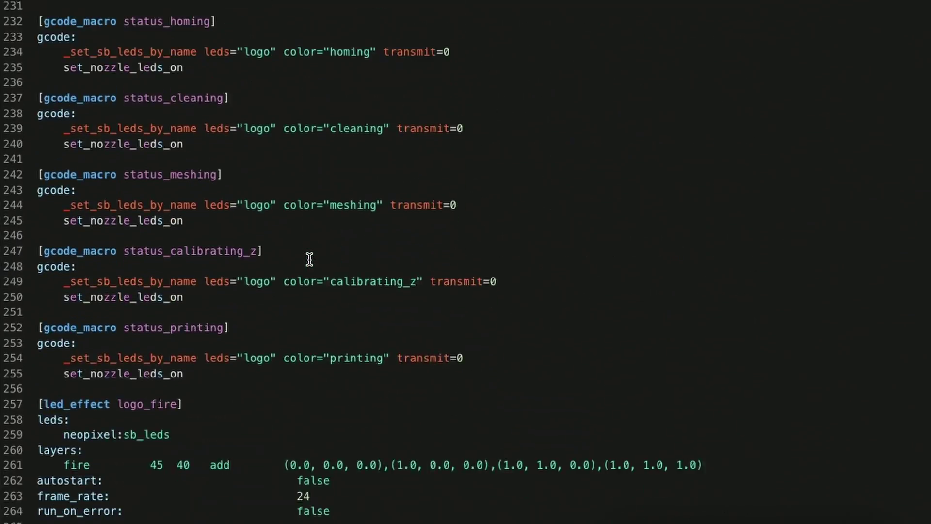
scroll(309, 259, up, 8)
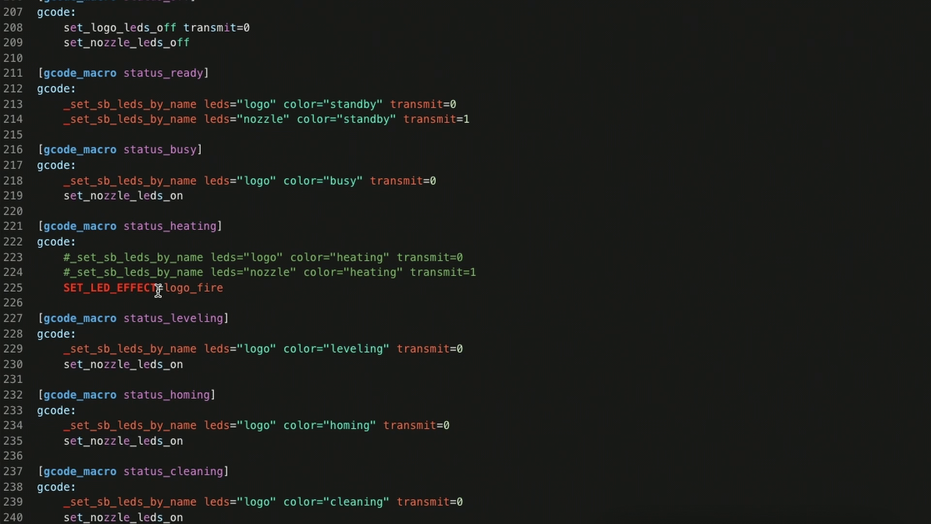
click(157, 288)
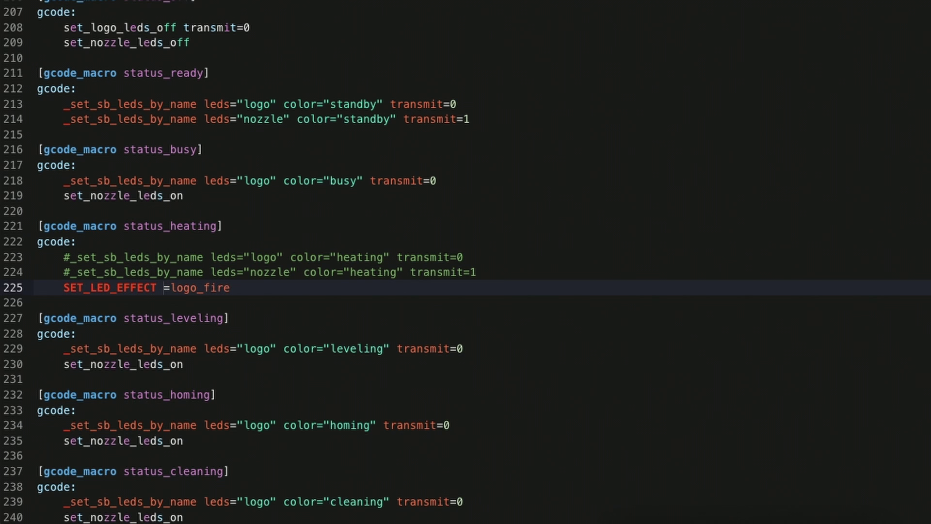
text(EFFECT)
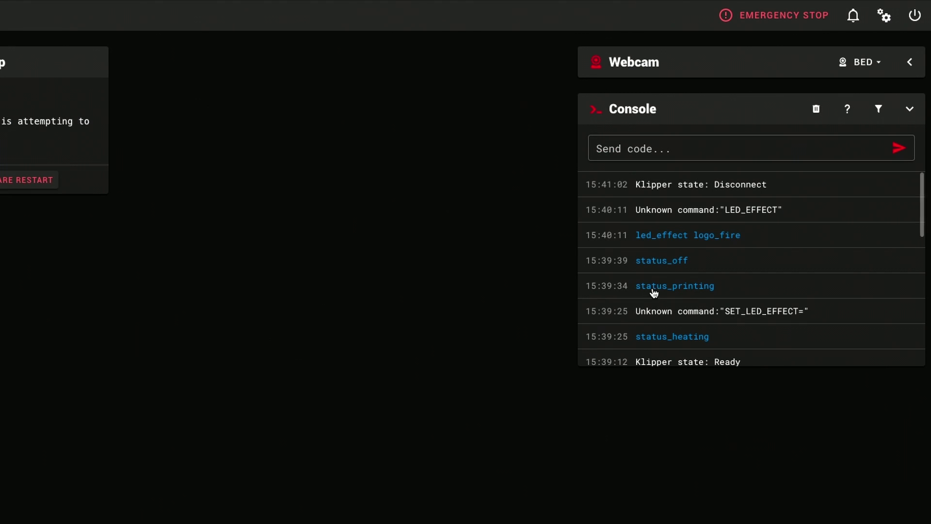
- Test the fire effect from the dashboard console by running status_heating, followed by stop_led_effects
click(735, 155)
text(status_heating)
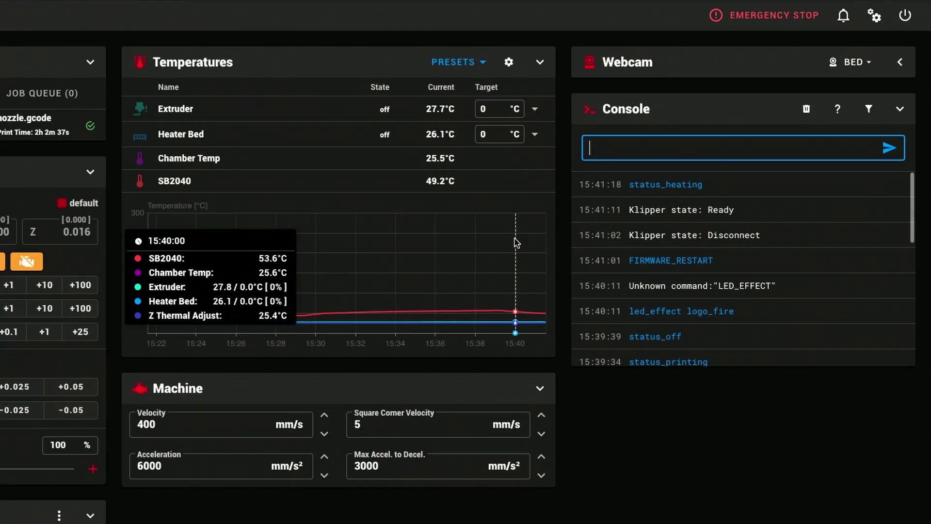
click(647, 149)
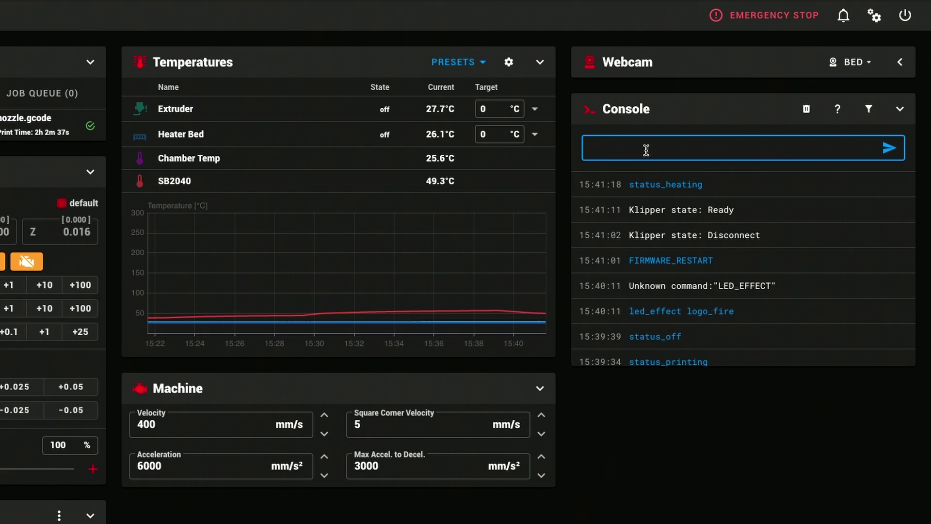
text(stop_)
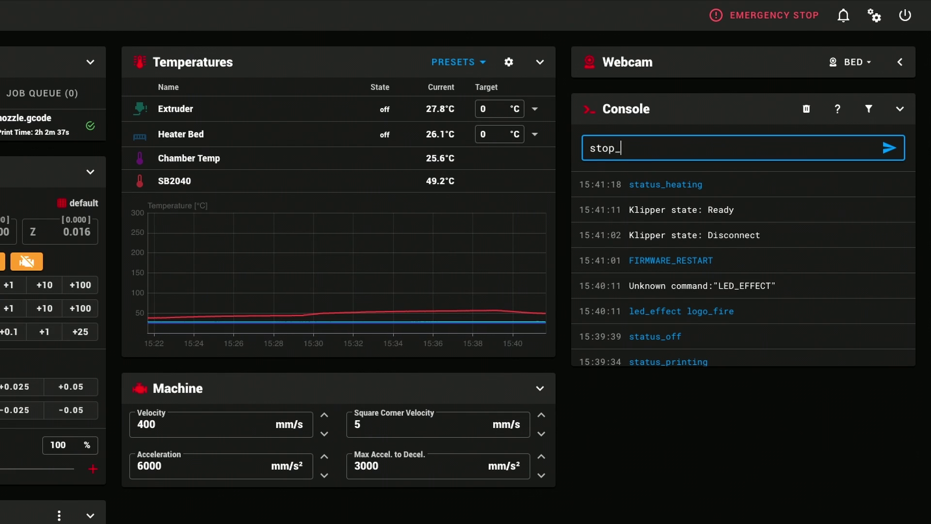
text(led_effe)
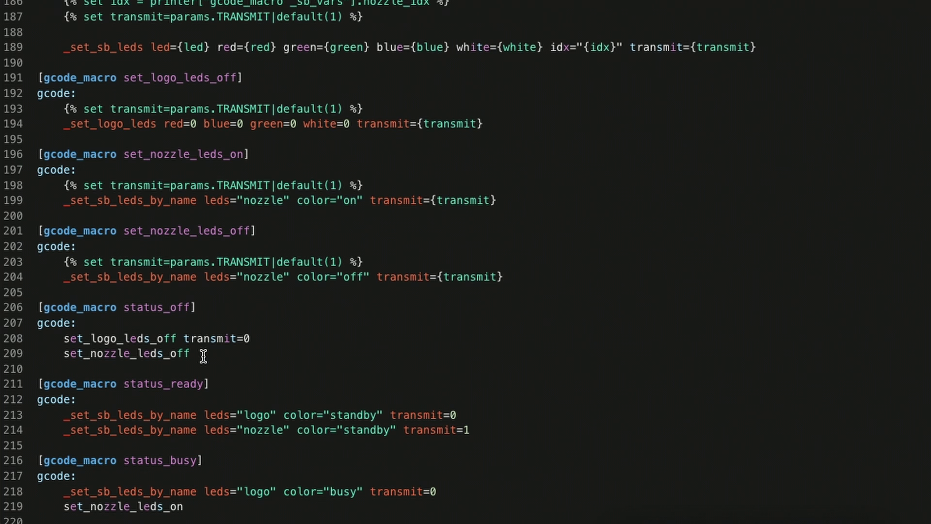
- Replace the status_off macro's commands with STOP_LED_EFFECTS and set_logo_leds_off transmit=0, removing the duplicated macro header
drag(203, 356, 15, 342)
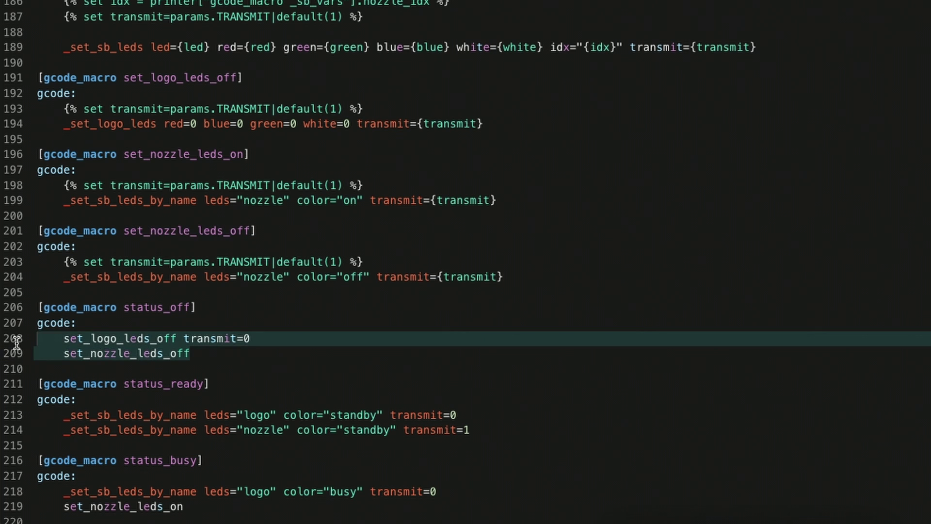
text([gcode_macro status_off] gcode:     STOP_LED_EFFECTS     set_logo_leds_off transmit=0)
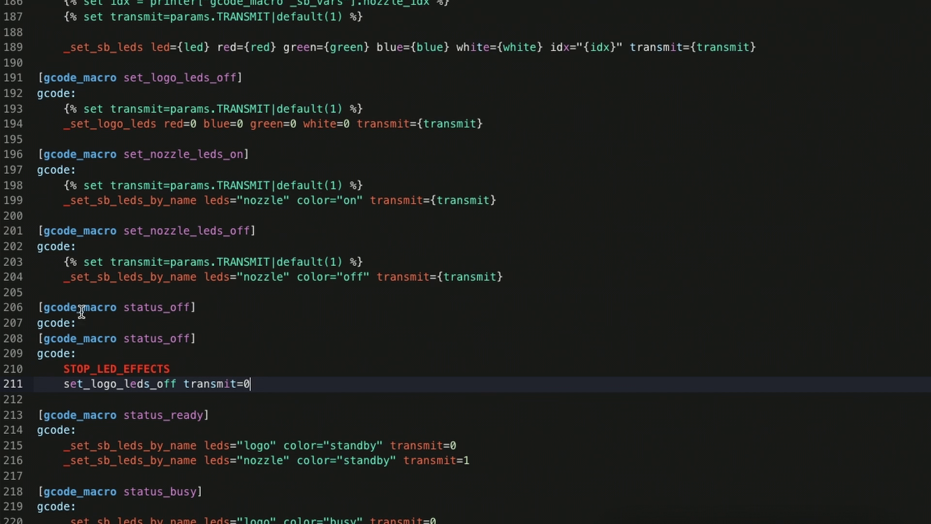
drag(97, 357, 15, 342)
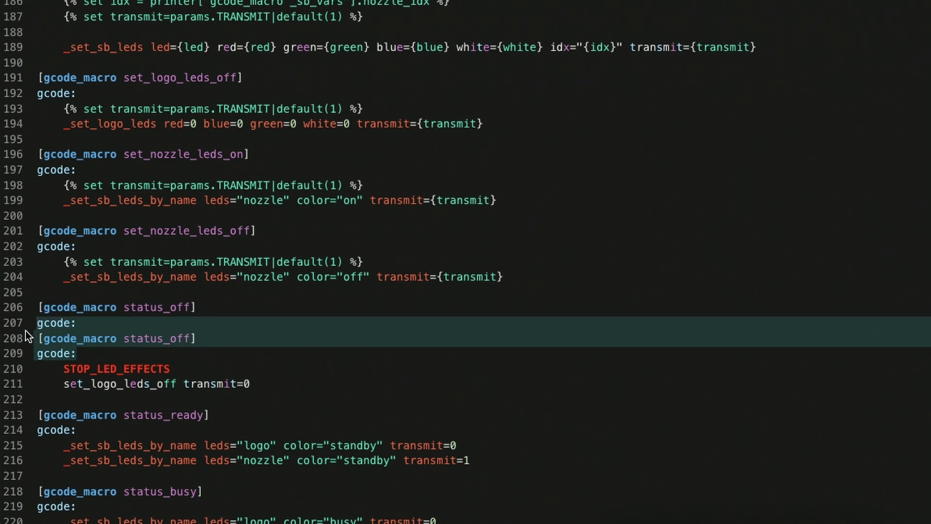
key(BackSpace)
key(BackSpace)
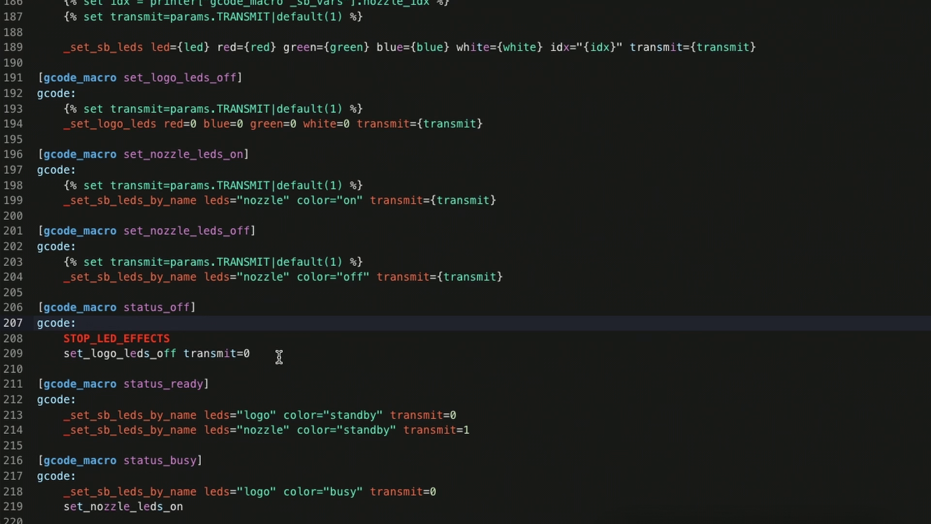
- Change the set_logo_leds_off line in the status_off macro to set_nozzle_leds_off transmit=1
click(116, 355)
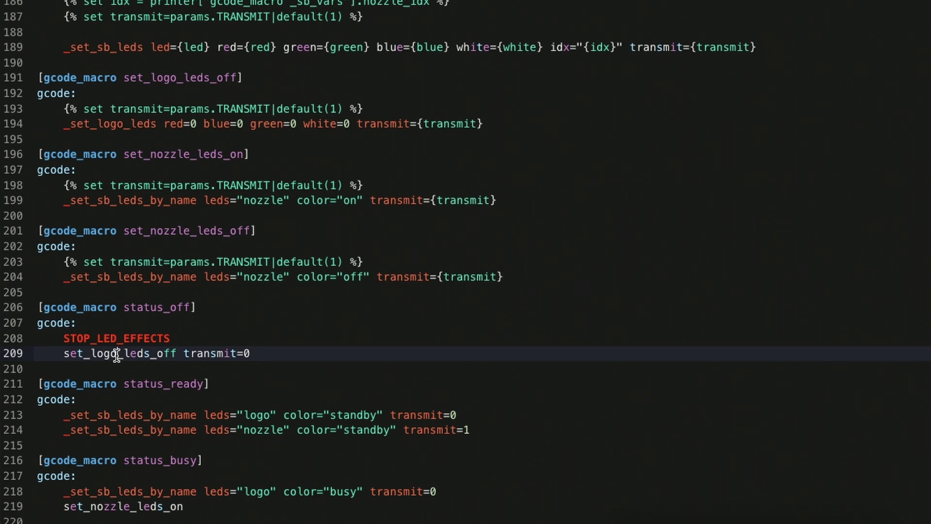
key(BackSpace)
key(BackSpace)
key(BackSpace)
key(BackSpace)
text(nozz)
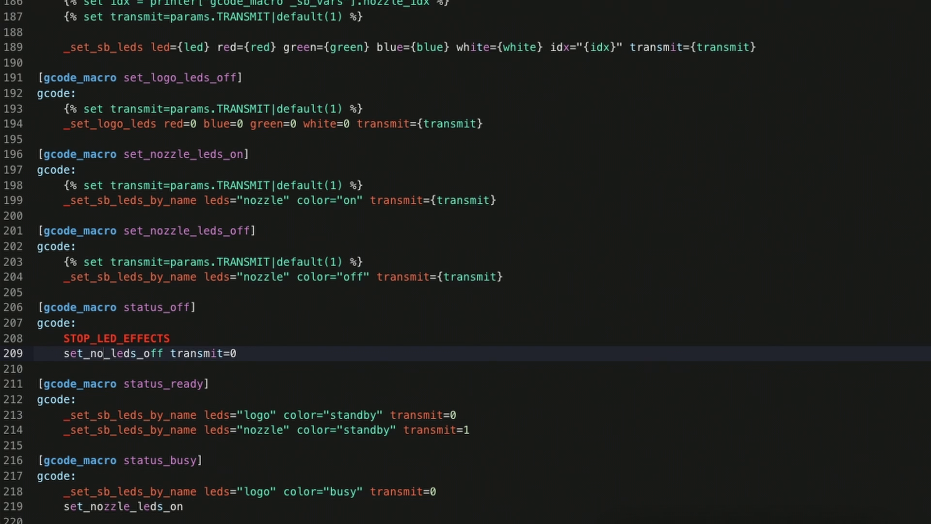
text(le)
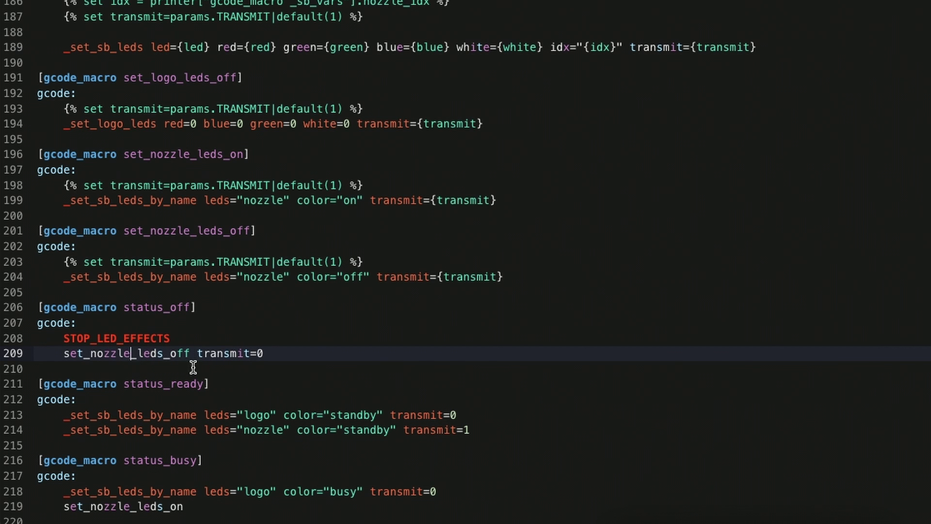
click(273, 354)
key(BackSpace)
text(1)
- Below logo_fire, add LED effect cleaning_comet for neopixel:sb_leds: layer comet 1 1 add (0.3, 0.7, 1.0),(0.0, 0.5, 1.0),(0.0, 0.3, 1.0), autostart false, frame_rate 24, run_on_error false
scroll(282, 358, down, 10)
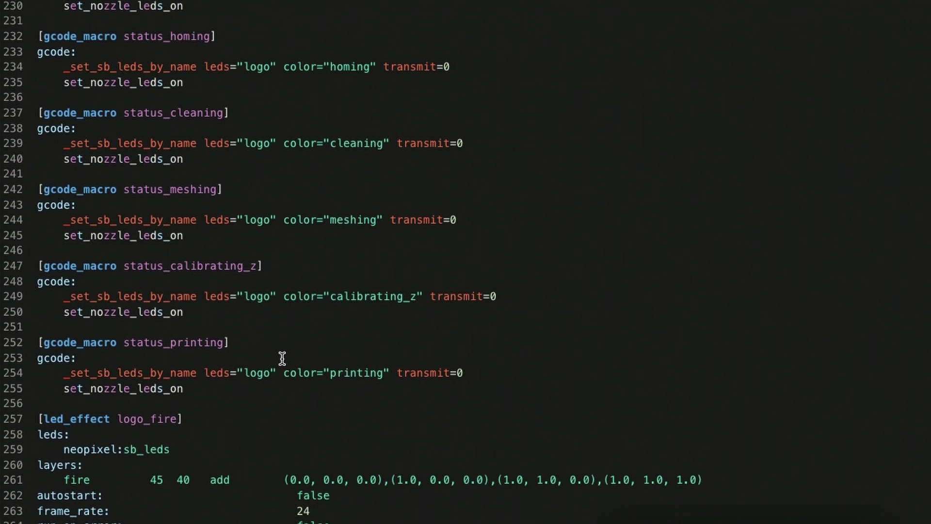
scroll(281, 358, down, 1)
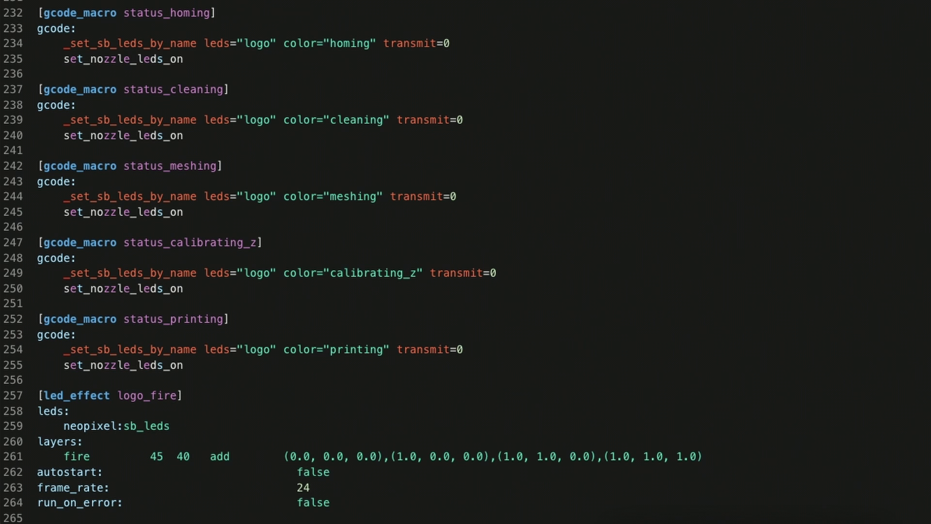
click(346, 507)
key(Return)
key(Return)
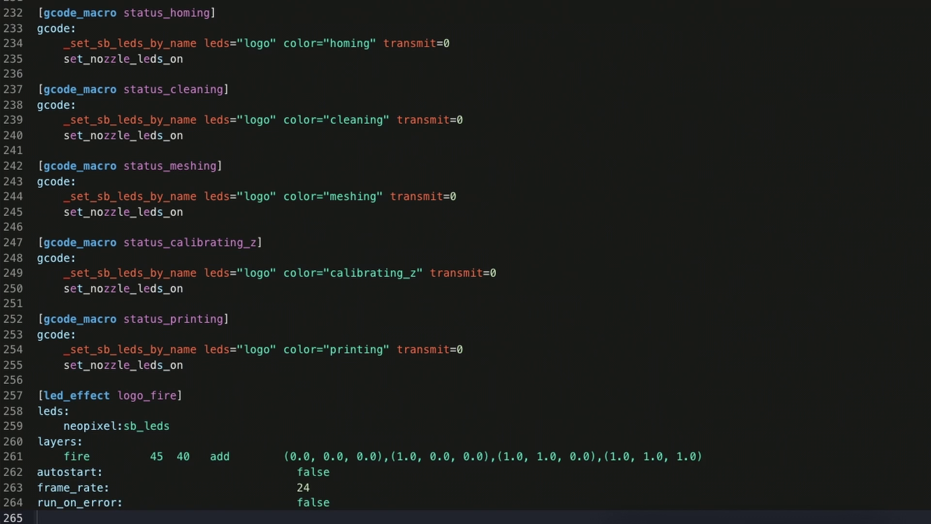
text([led_effect cleaning_comet] leds:     neopixel:sb_leds)
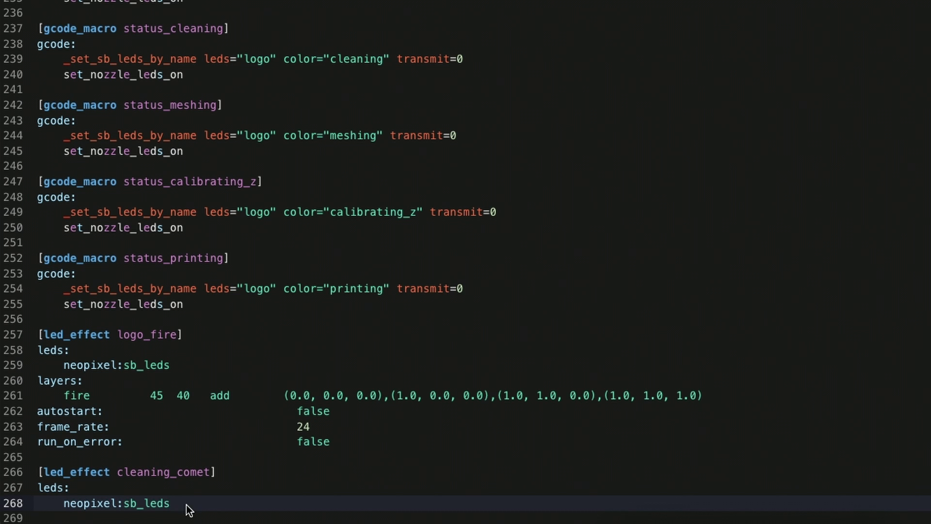
key(Down)
text(layers:     comet         1  1   add        (0.3, 0.7, 1.0),(0.0, 0.5, 1.0),(0.0, 0.3, 1.0) autostart:                             false frame_rate:                            24 run_on_error:                          false)
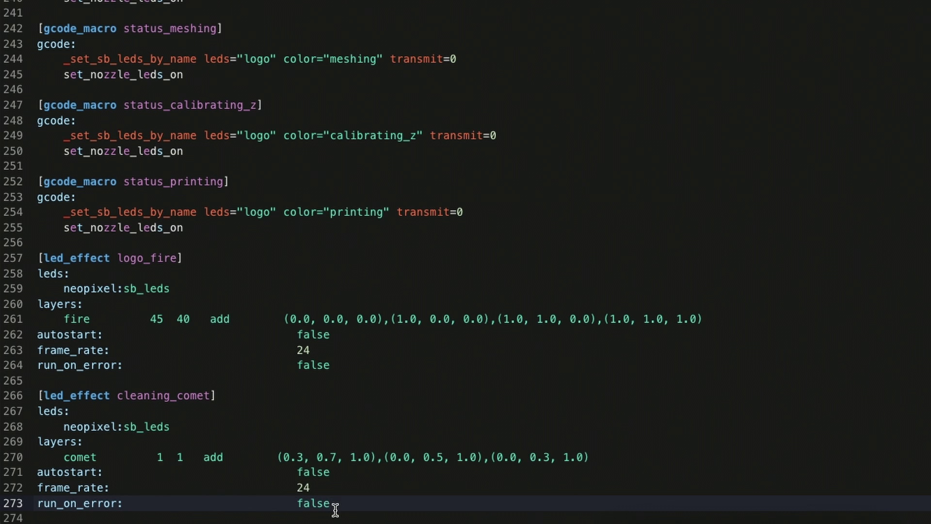
- Comment out the logo colour line in the status_cleaning macro and add SET_LED_EFFECT EFFECT=logo_fire below it
scroll(533, 384, up, 3)
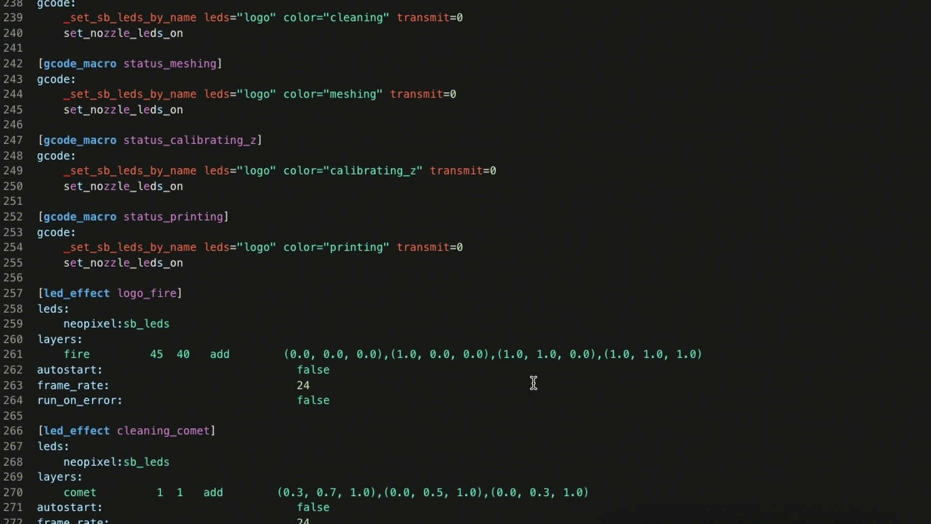
scroll(534, 383, up, 3)
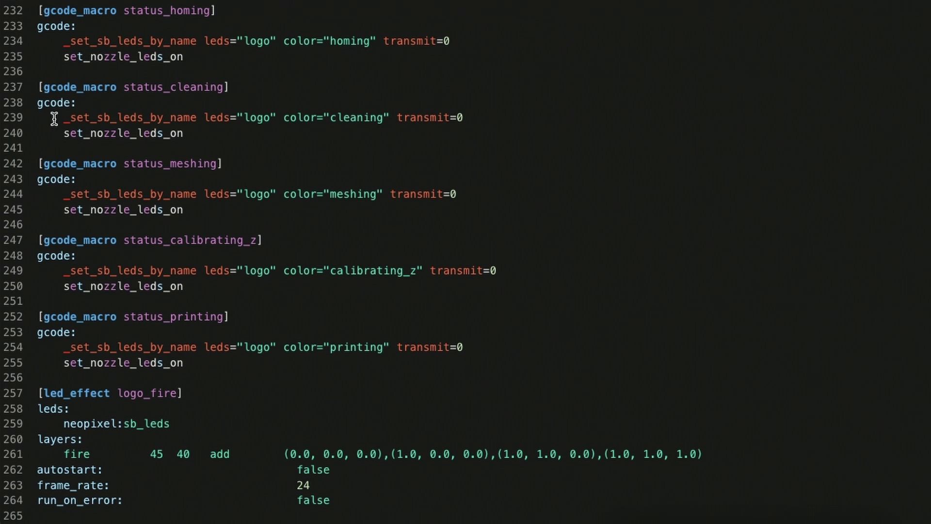
click(62, 119)
text(#)
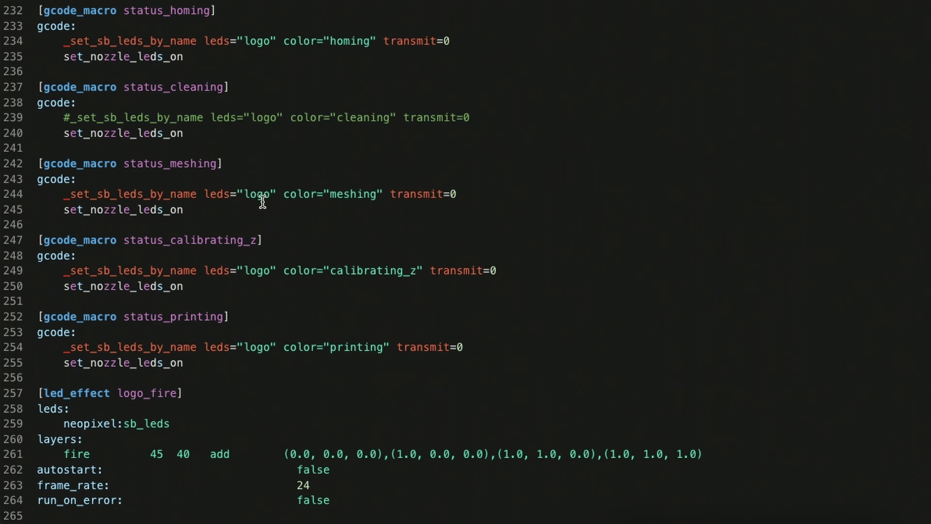
click(492, 118)
key(Return)
text(SET_LED_EFFECT EFFECT=logo_fire)
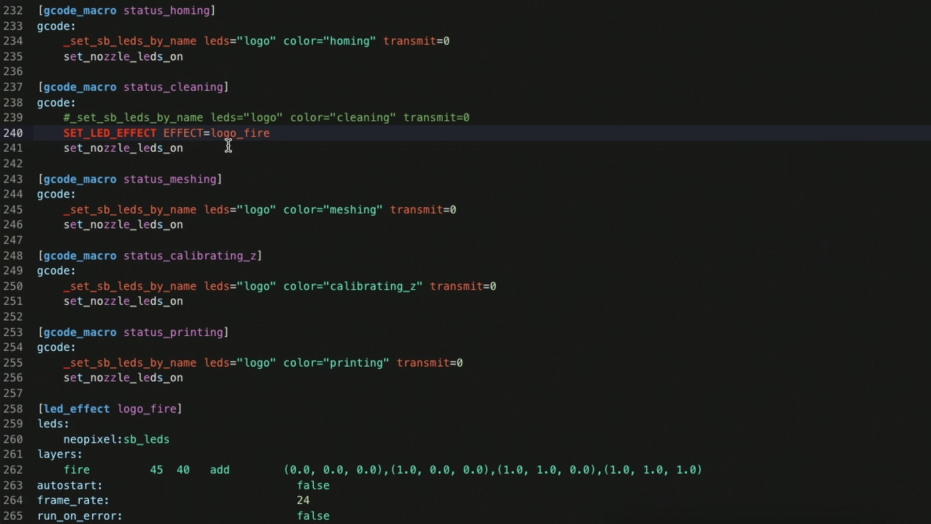
- Change the status_cleaning macro's effect name to cleaning_comet, save the configuration file and restart the firmware
double_click(216, 134)
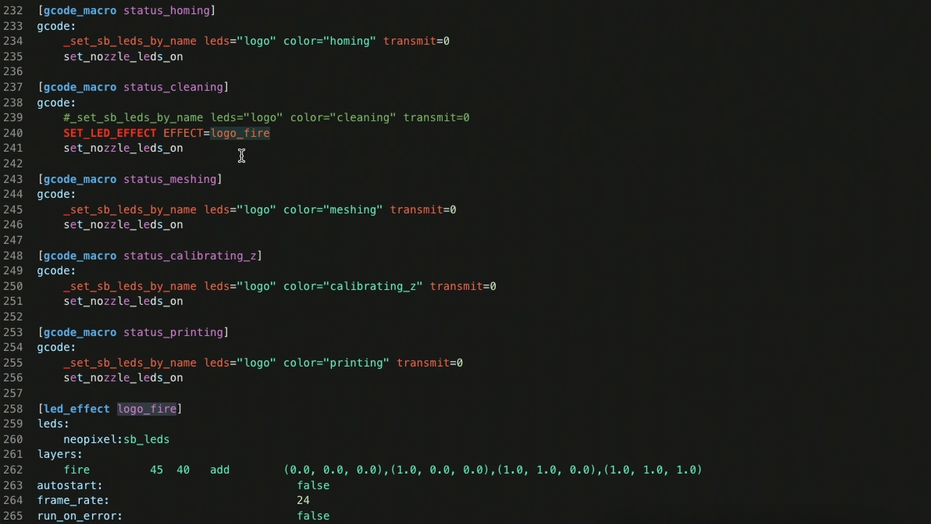
scroll(284, 262, down, 5)
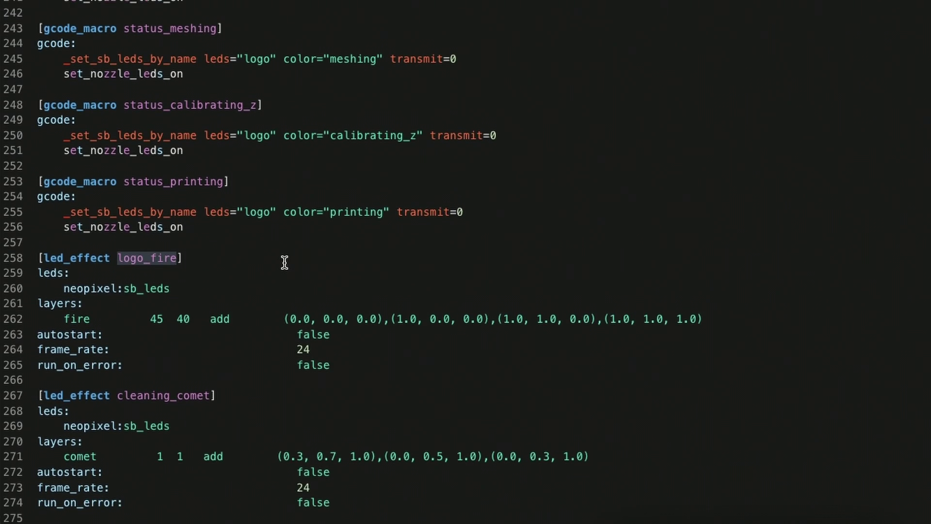
scroll(283, 260, up, 3)
text(cleaning)
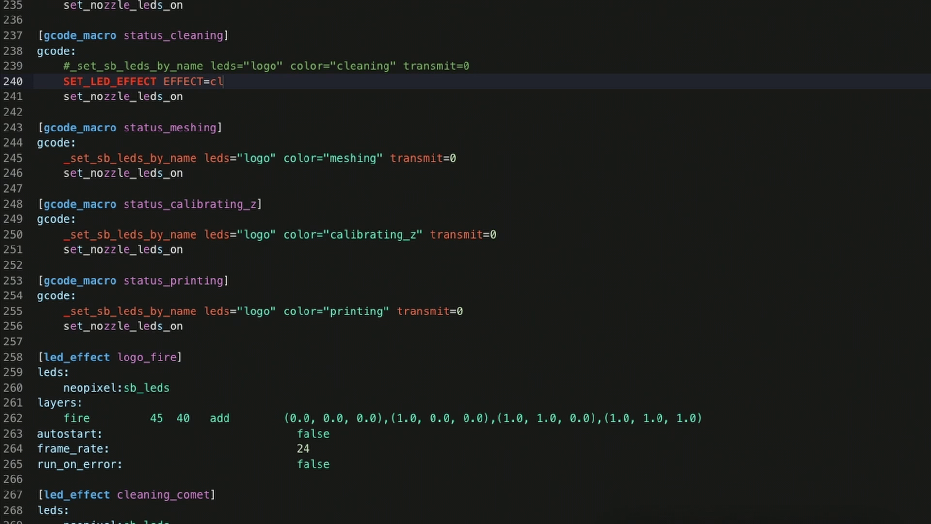
text(_comet)
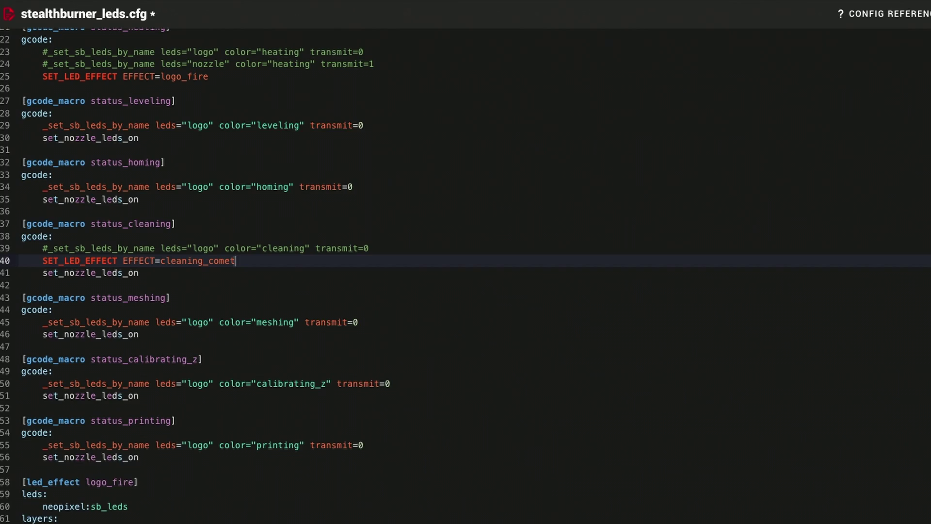
click(875, 12)
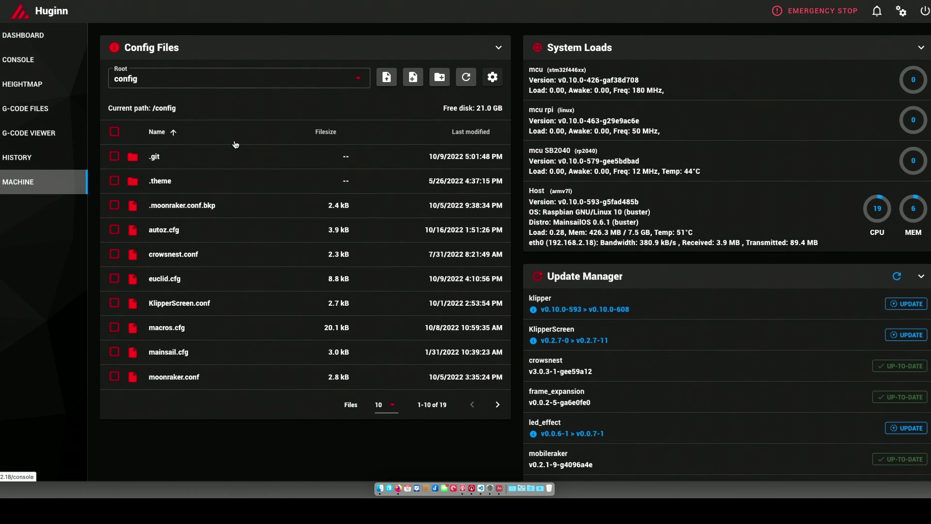
- Open the console page and run status_cleaning to test the comet effect
click(9, 59)
click(349, 45)
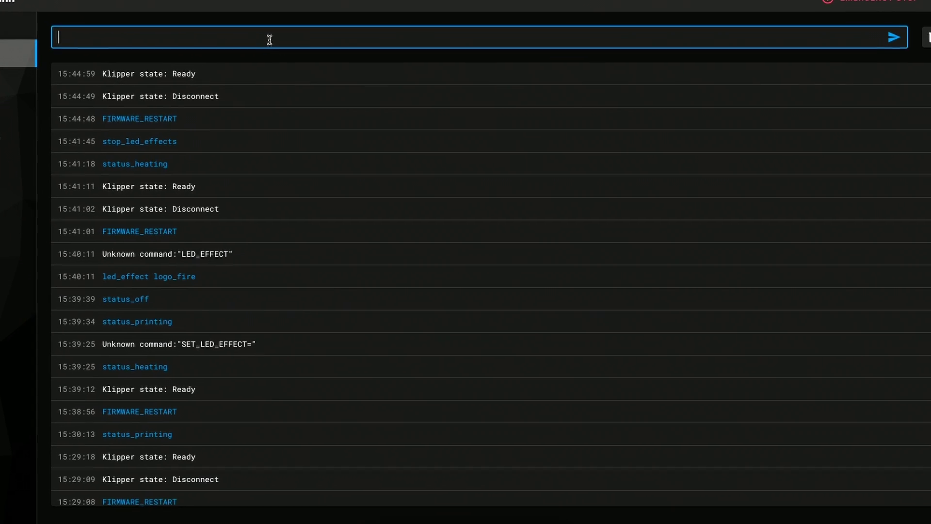
text(stat)
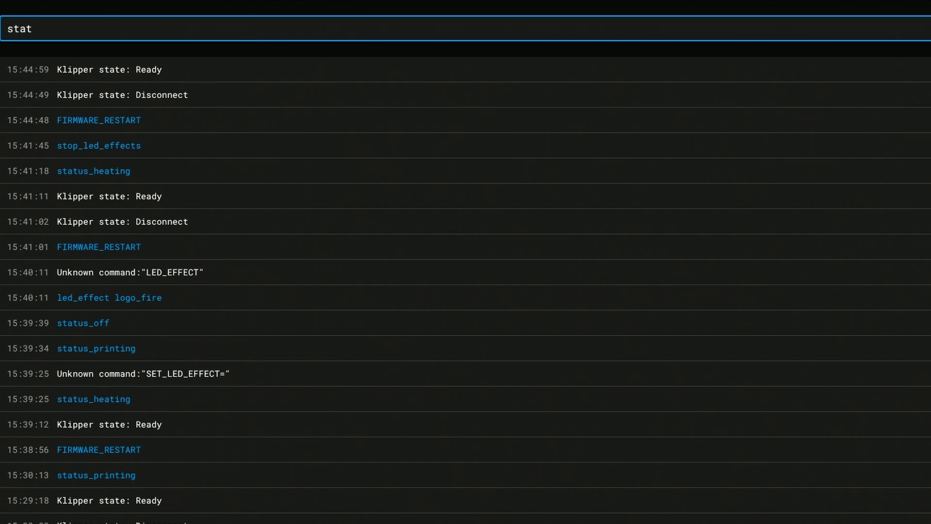
text(us_cleanin)
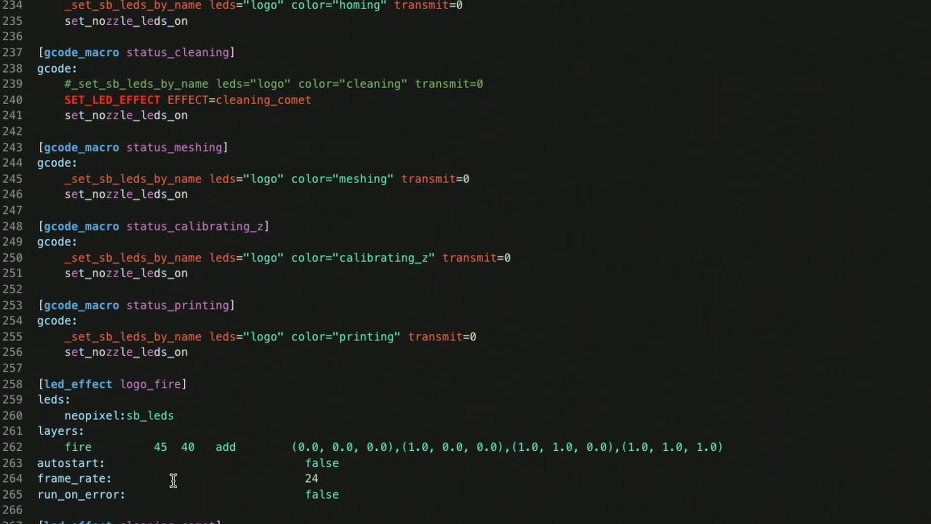
- Examine the LED effect lines of the status_cleaning and status_heating macros in stealthburner_leds.cfg
scroll(173, 480, up, 1)
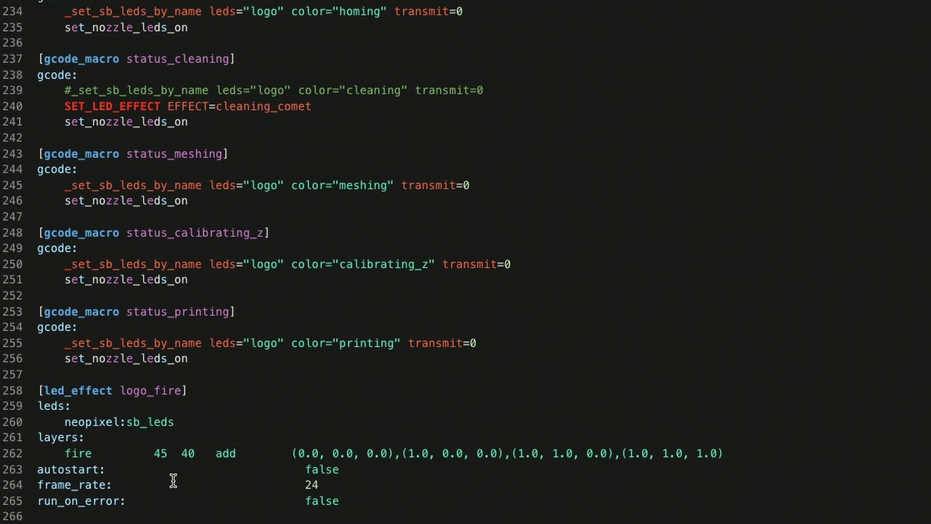
scroll(173, 480, up, 5)
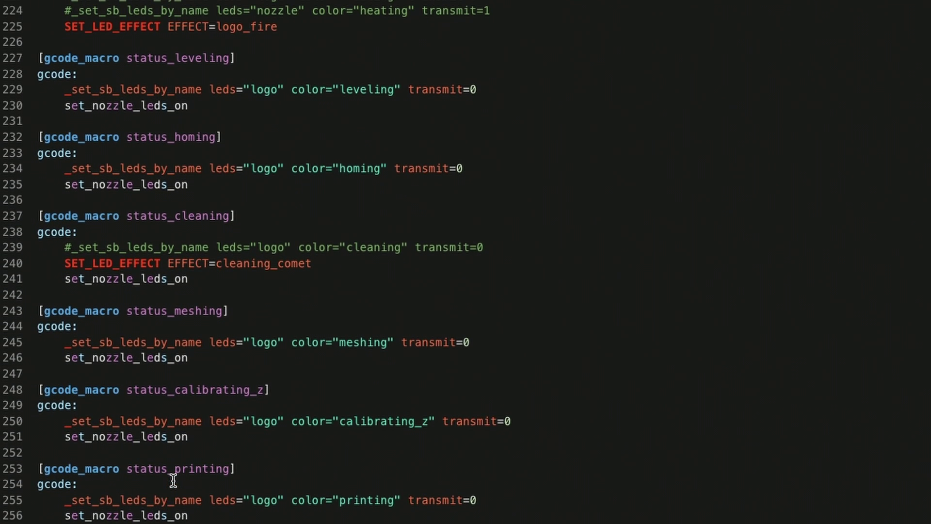
scroll(177, 480, up, 6)
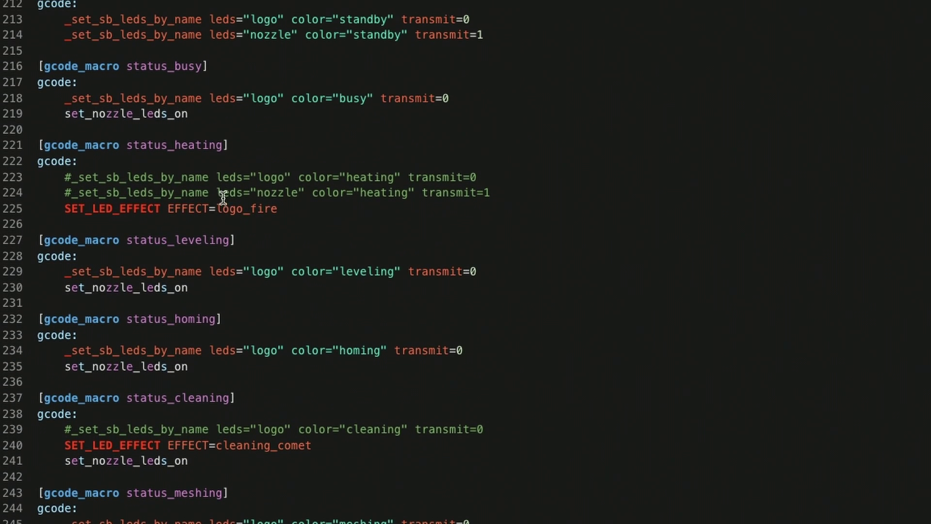